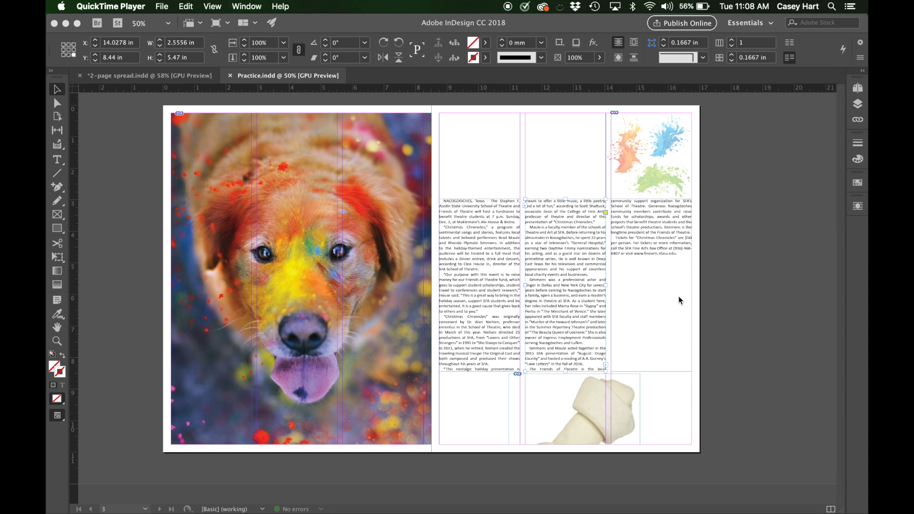
- Delete the three columns of body text on the right-hand page of the dog photo spread
left_click(745, 225)
key("super+equal")
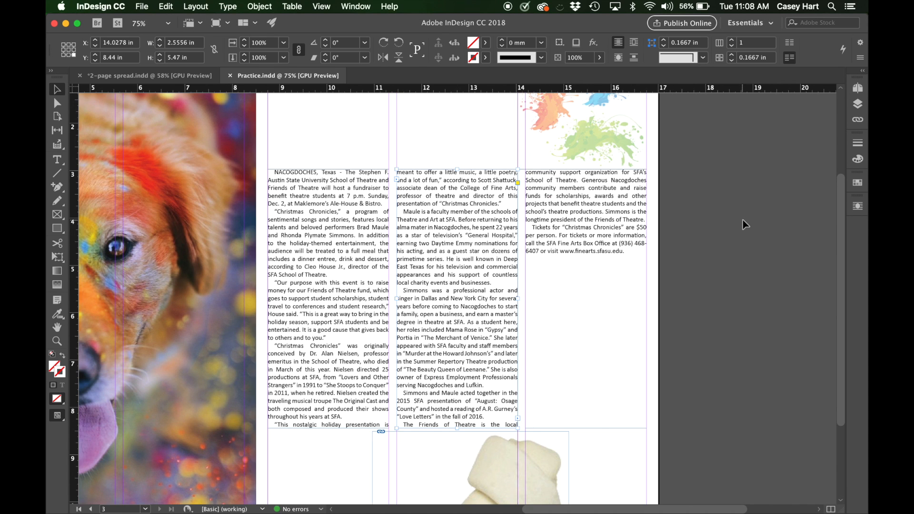
scroll(745, 224, "left", 10)
scroll(744, 221, "right", 5)
scroll(743, 221, "down", 3)
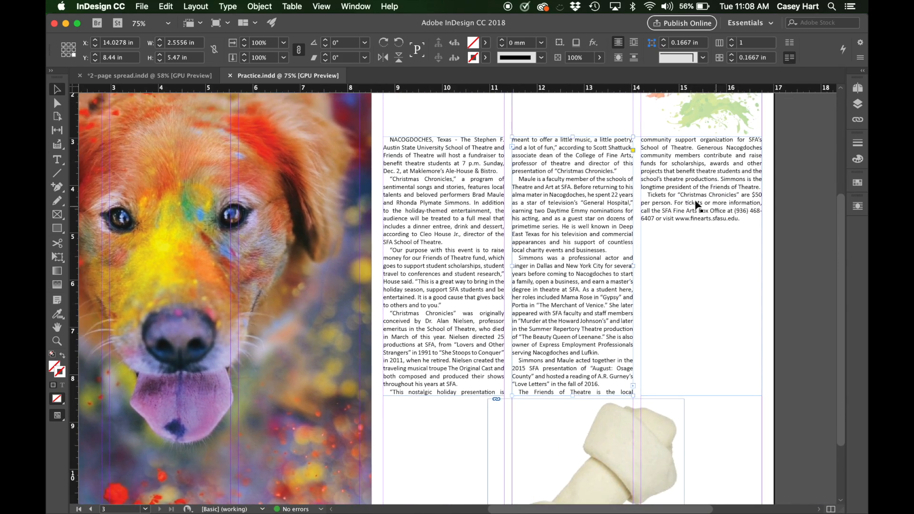
key("super+minus")
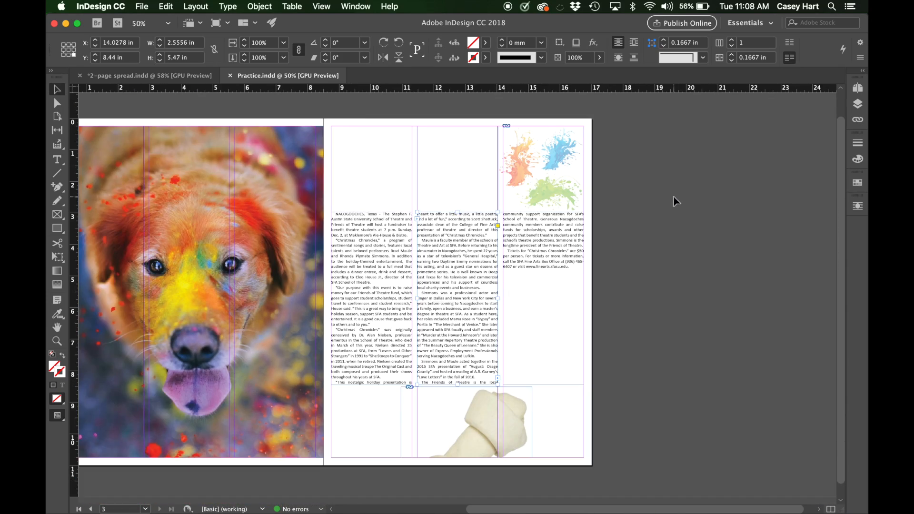
left_click(556, 238, "shift")
left_click(367, 257, "shift")
key("BackSpace")
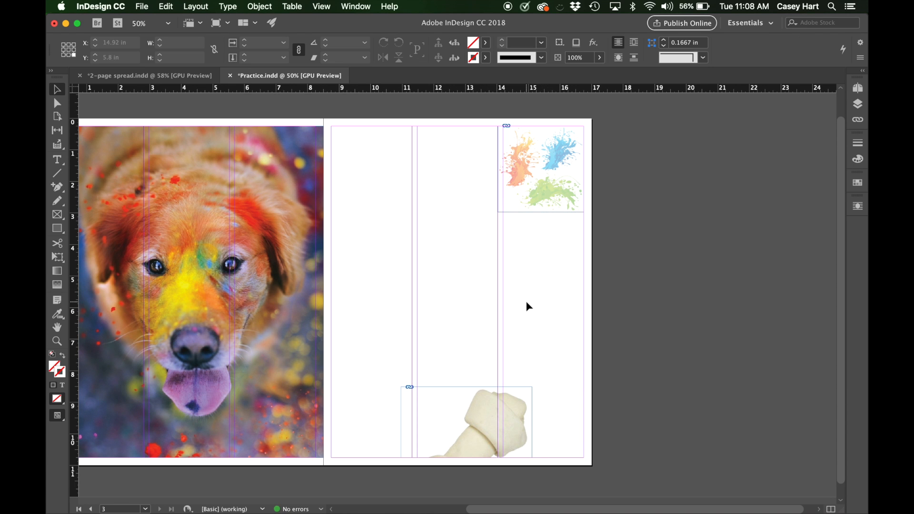
- Add two blank pages after pages 2–3 to form a new spread of pages 4–5
scroll(518, 303, "left", 2)
scroll(519, 303, "up", 1)
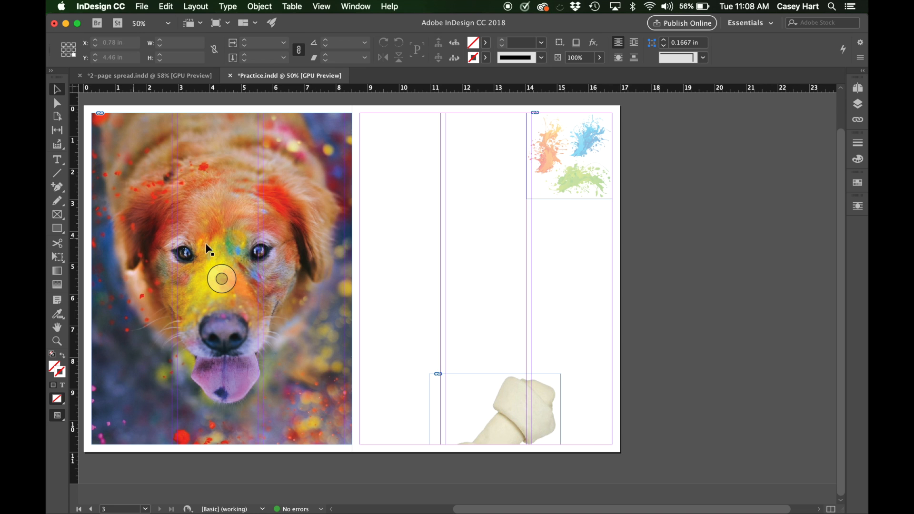
scroll(333, 278, "left", 1)
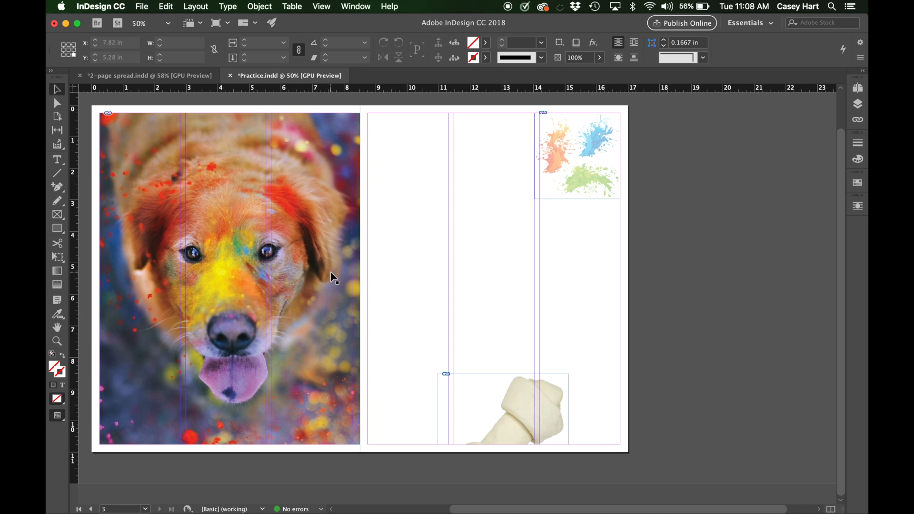
scroll(333, 278, "left", 1)
scroll(334, 277, "up", 1)
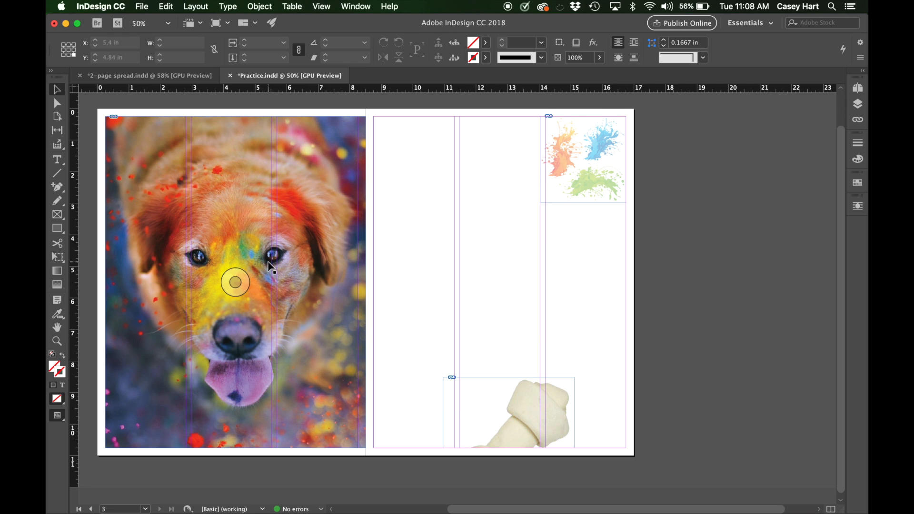
left_click(857, 105)
left_click(856, 105)
left_click(858, 89)
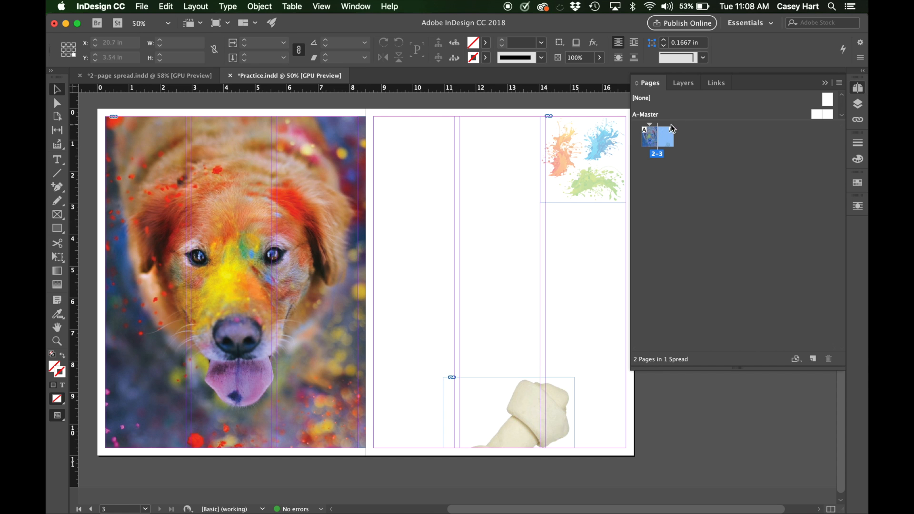
left_click(813, 365)
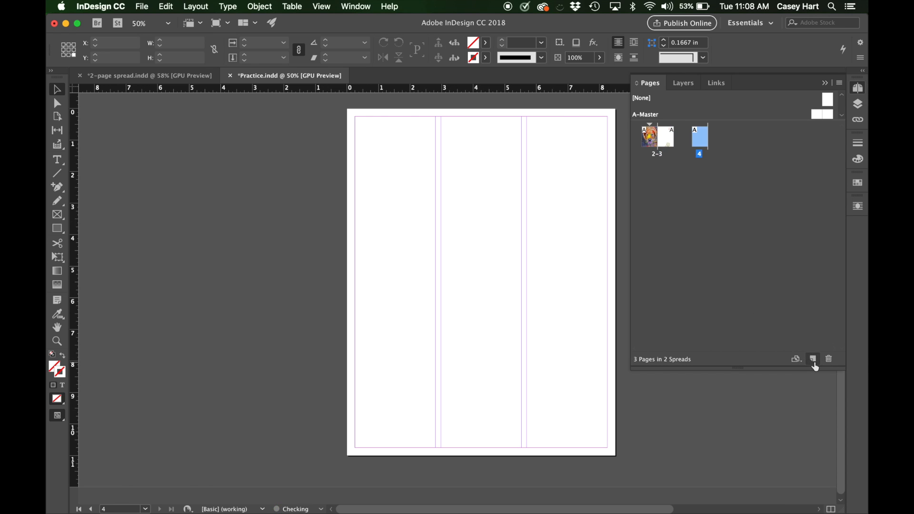
left_click(813, 361)
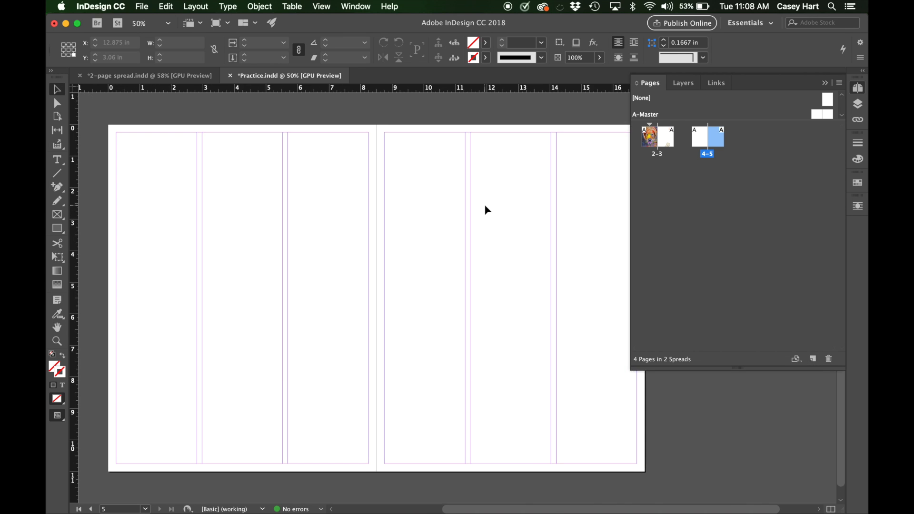
scroll(485, 207, "right", 3)
scroll(484, 204, "down", 1)
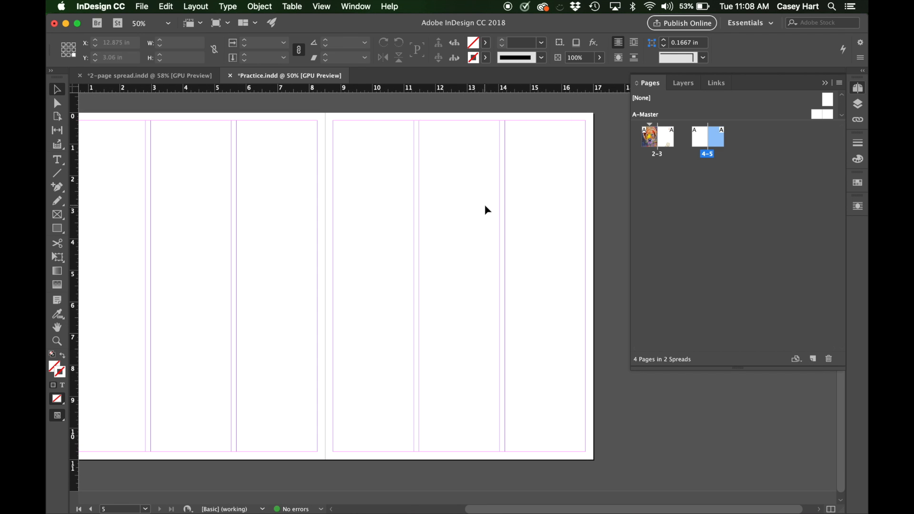
left_click(859, 89)
scroll(645, 211, "left", 3)
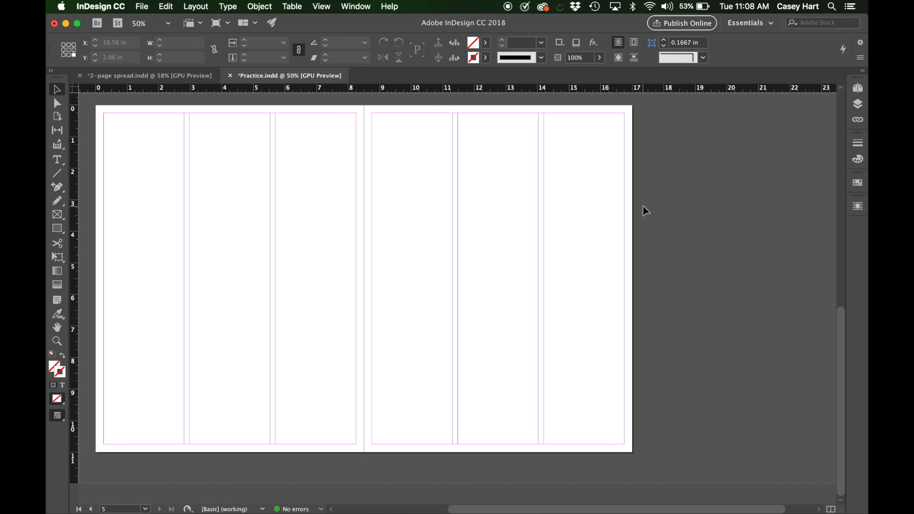
scroll(645, 210, "left", 1)
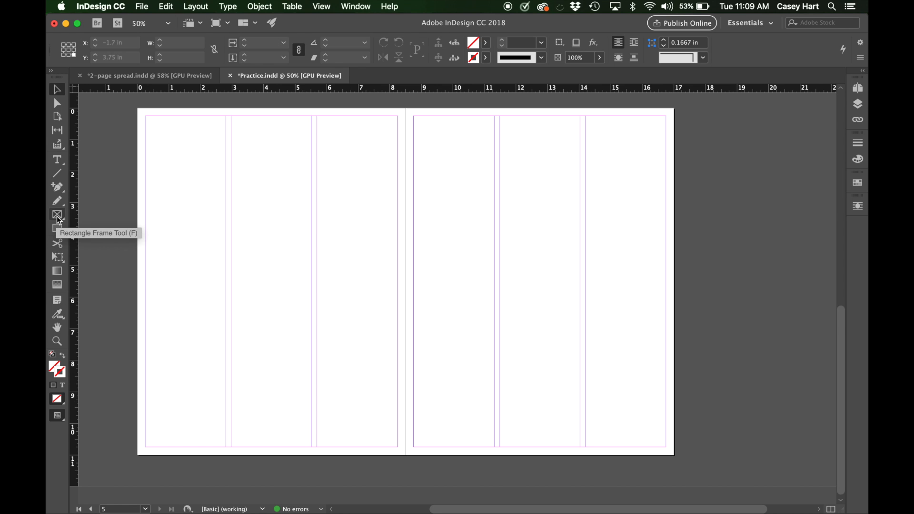
- Draw a rectangle frame filling the margins of page 4, 8 in wide by 10.5 in high
mouse_move(58, 218)
left_mouse_down()
mouse_move(116, 238)
mouse_move(116, 255)
mouse_move(60, 218)
left_mouse_up()
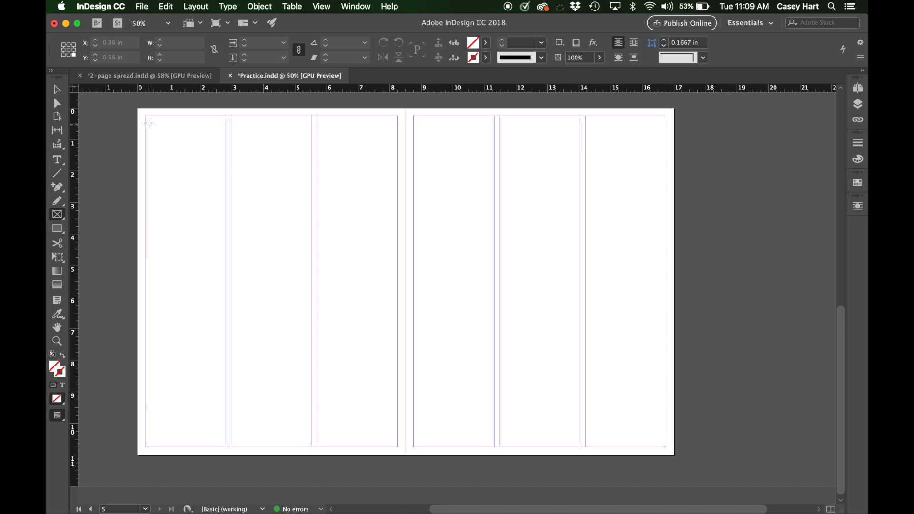
left_click_drag(146, 116, 399, 448)
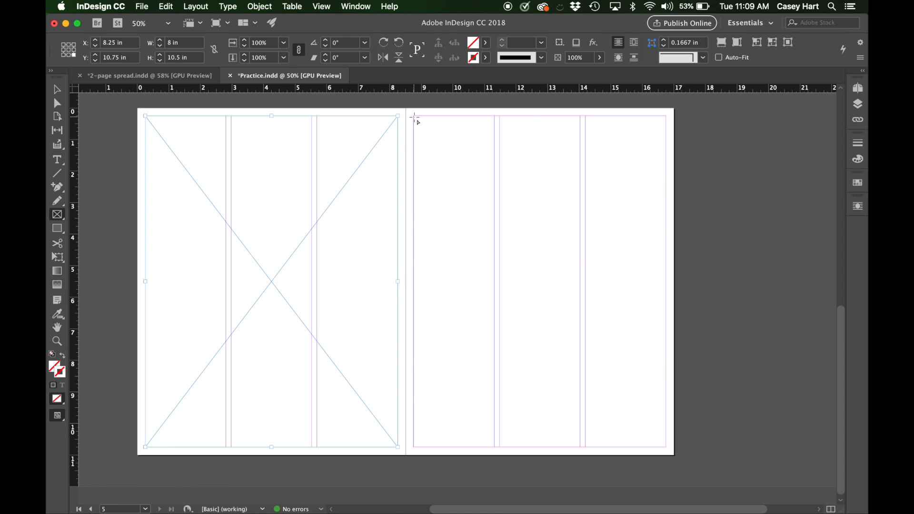
- Draw frames atop page 5: one about 8 × 2.95 in, one 2.64 × 2.36 in overlapping its outer corner, and an 8 × 0.36 in strip beneath
left_click_drag(413, 116, 666, 209)
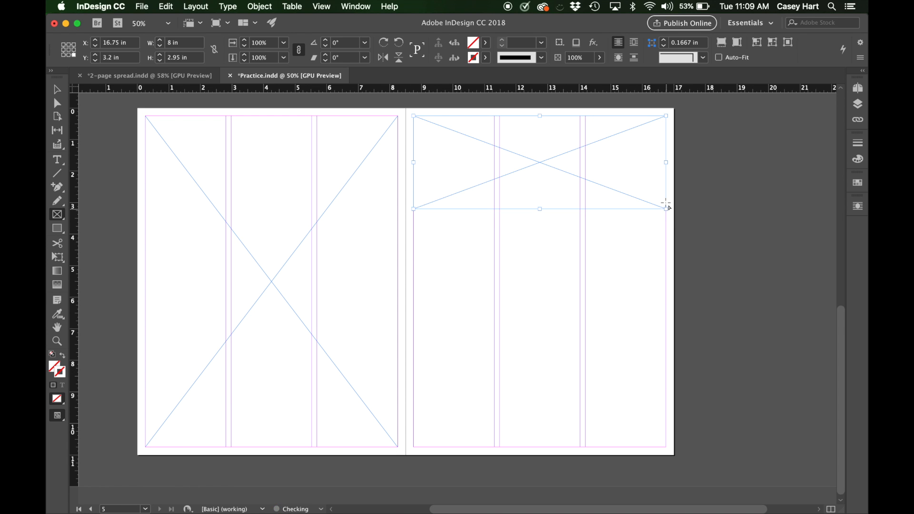
left_click_drag(582, 112, 666, 186)
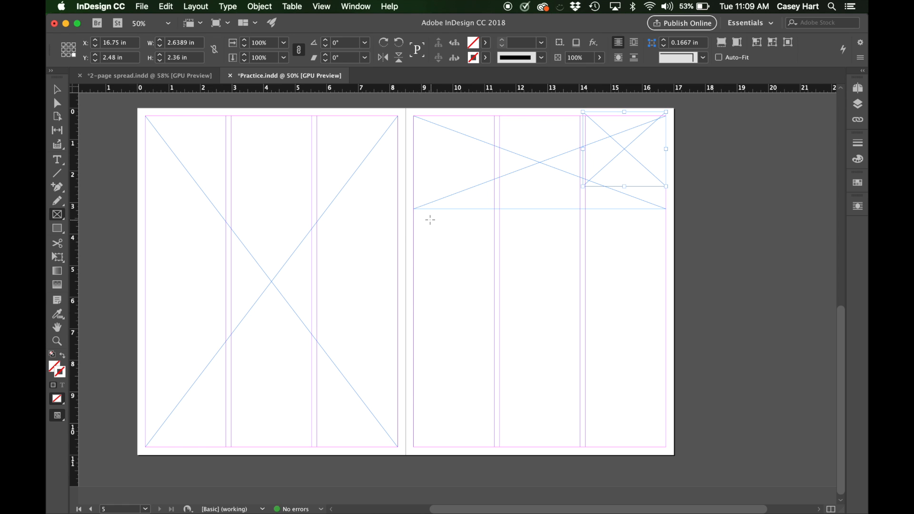
left_click_drag(414, 209, 666, 220)
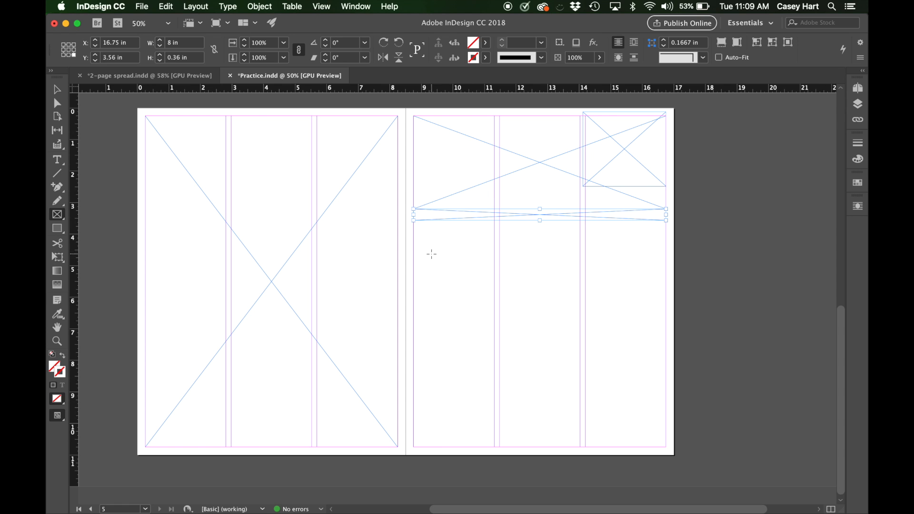
- Draw three side-by-side column frames about 5.92 in high below the strip on page 5, the outermost about 2.72 in wide
left_click_drag(414, 228, 494, 412)
left_click_drag(499, 227, 581, 413)
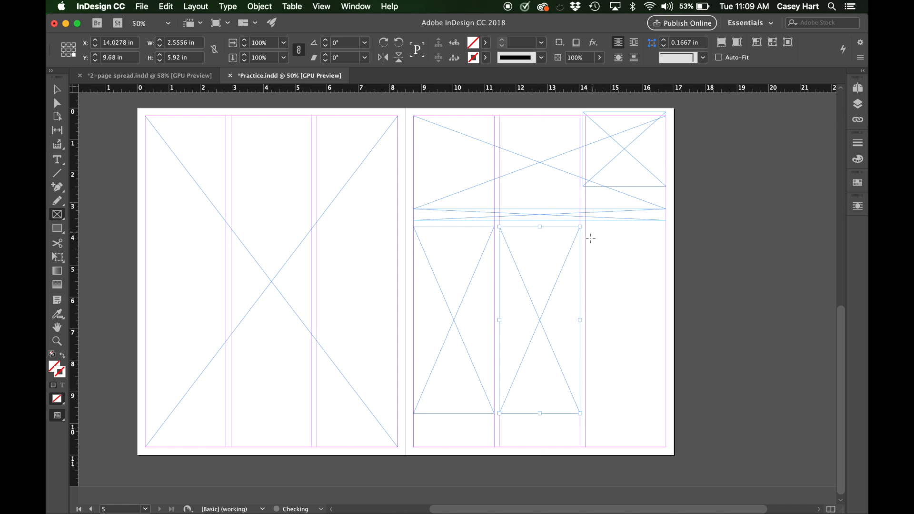
left_click_drag(585, 227, 673, 414)
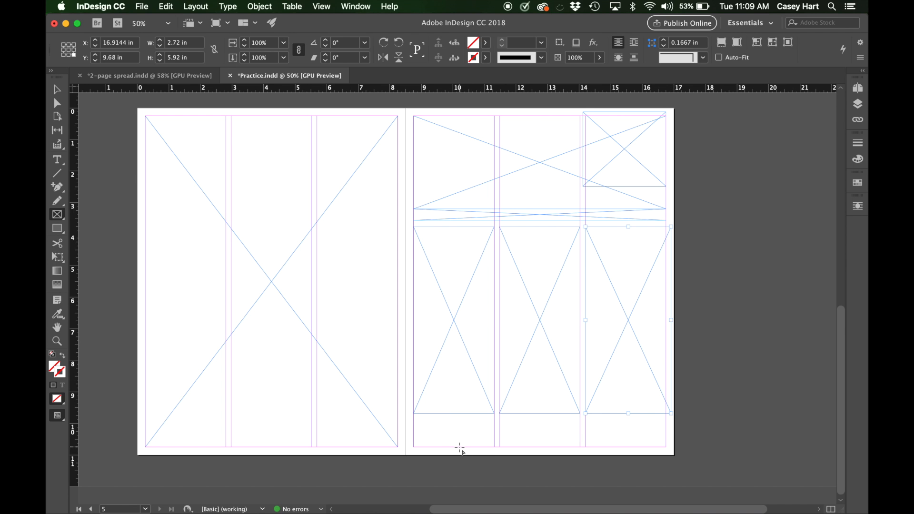
- Draw a frame about 4.51 × 2.03 in at the bottom centre of page 5 and one about 1.97 × 0.41 in at its lower outer corner
left_click_drag(453, 447, 597, 383)
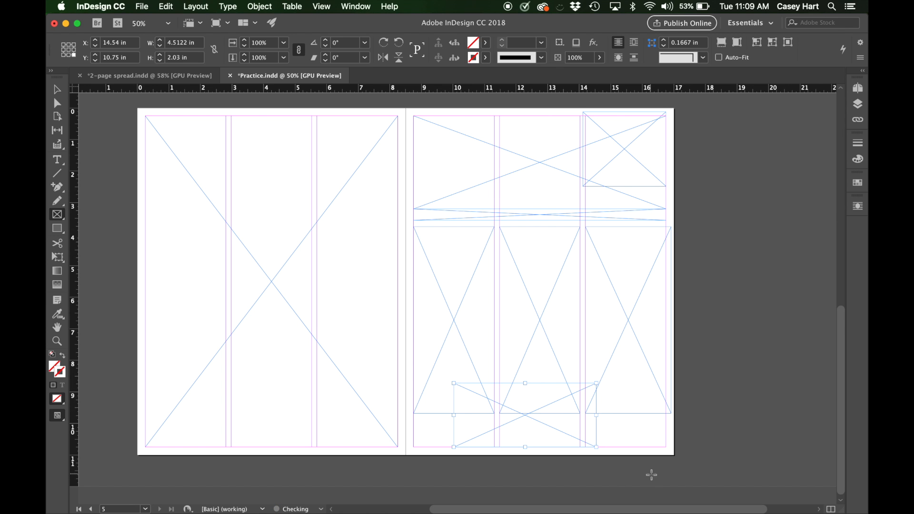
left_click_drag(604, 434, 666, 448)
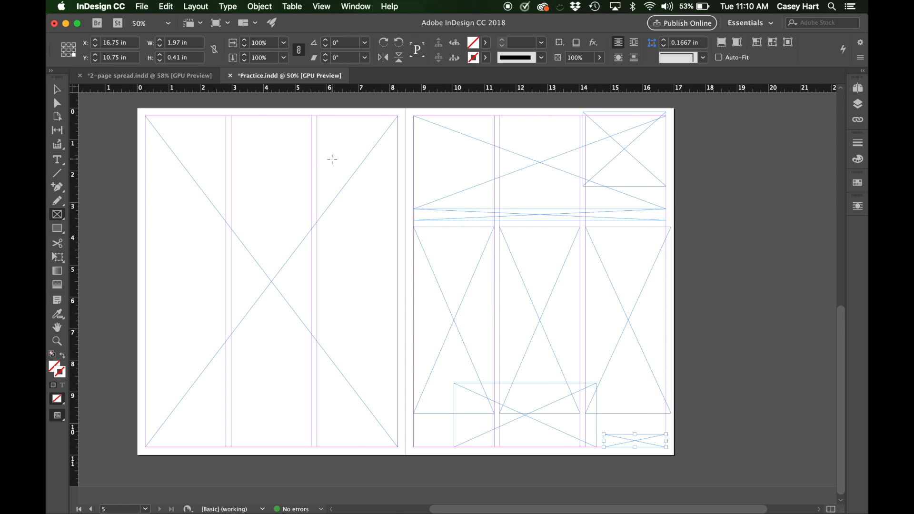
- Nudge the thin full-width strip frame on page 5 down to Y 3.6294 in and deselect it
left_click(57, 89)
left_click(474, 216)
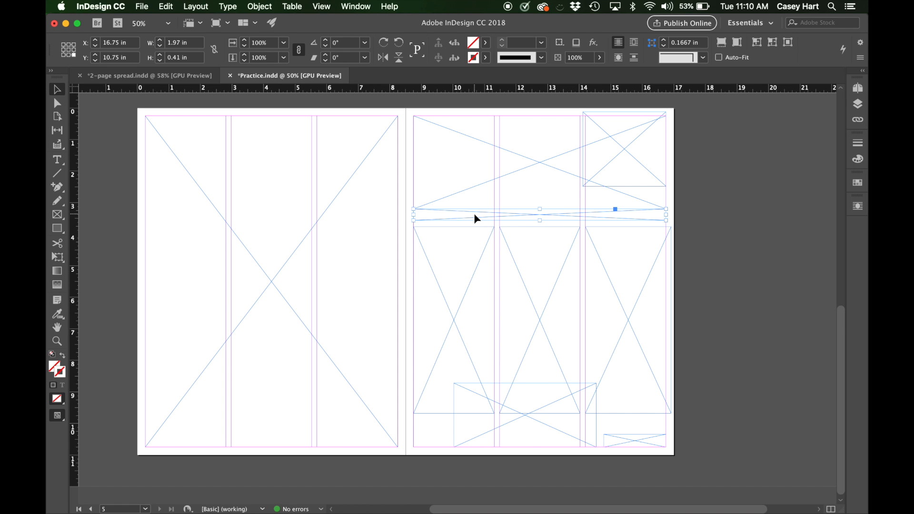
key("Down")
key("Down")
key("Down")
key("Down")
key("Down")
key("Down")
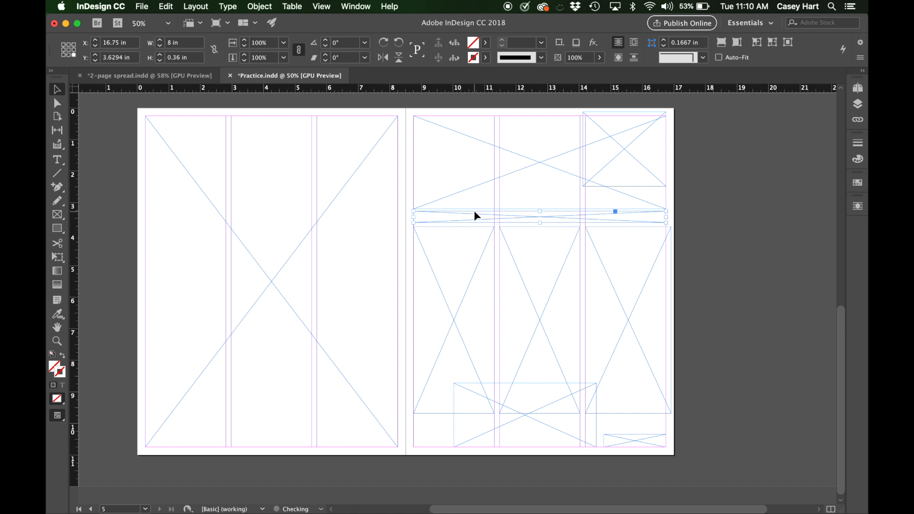
left_click(777, 252)
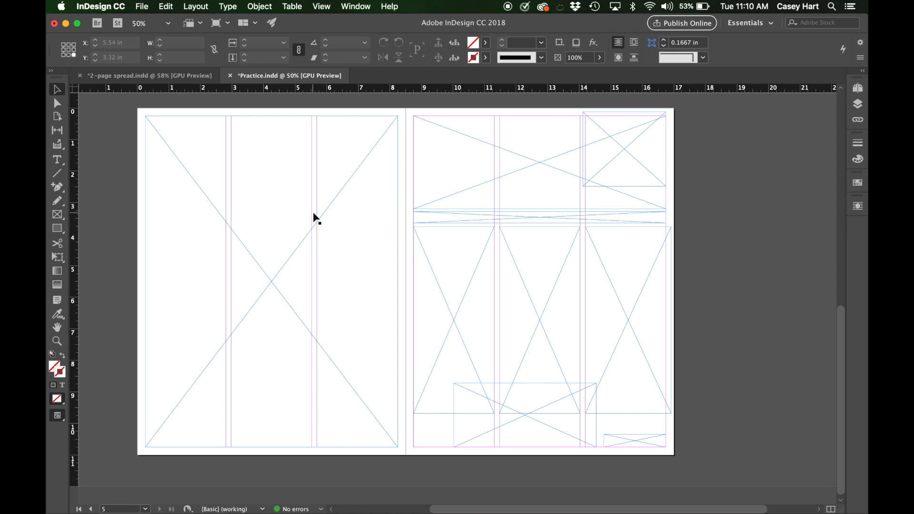
- Widen the page 4 frame to 8.25 in so it reaches the spine, and place the dog photo from the InDesign Example folder in it
left_click(347, 377)
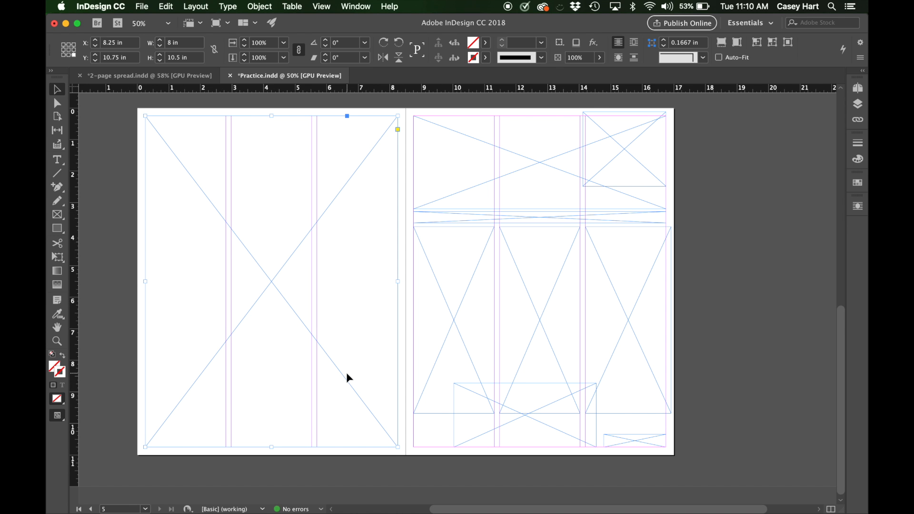
left_click_drag(398, 282, 406, 282)
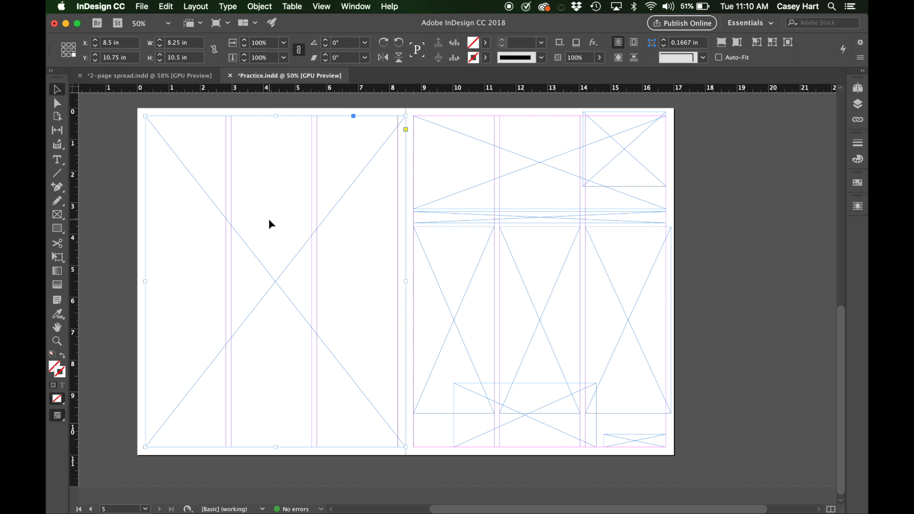
key("super+d")
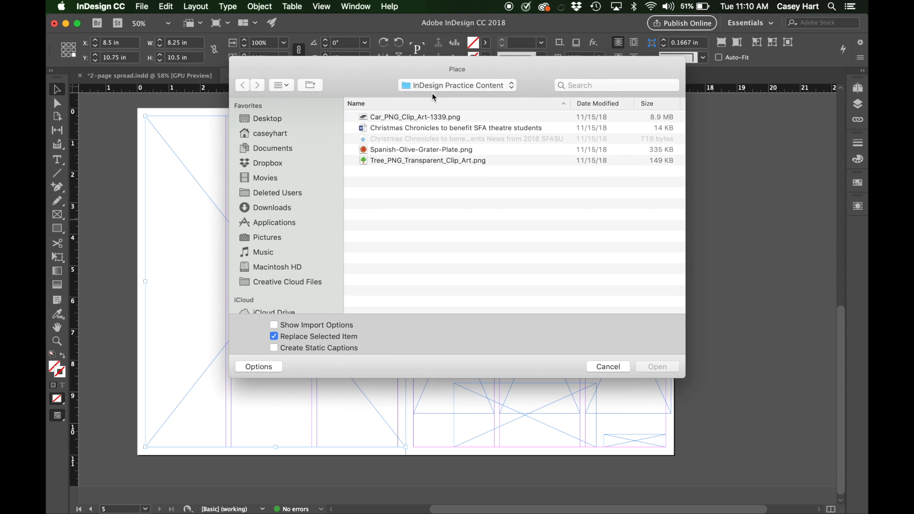
left_click(433, 86)
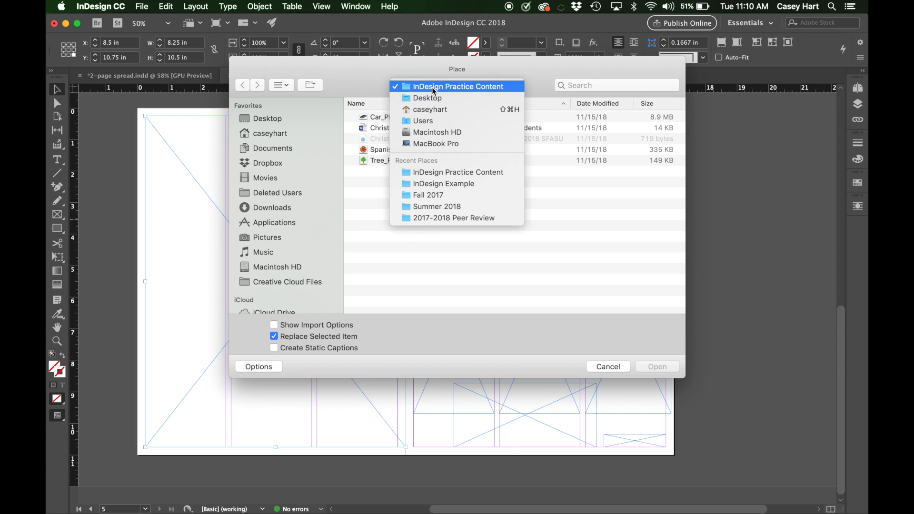
left_click(465, 186)
left_click(400, 193)
left_click(673, 365)
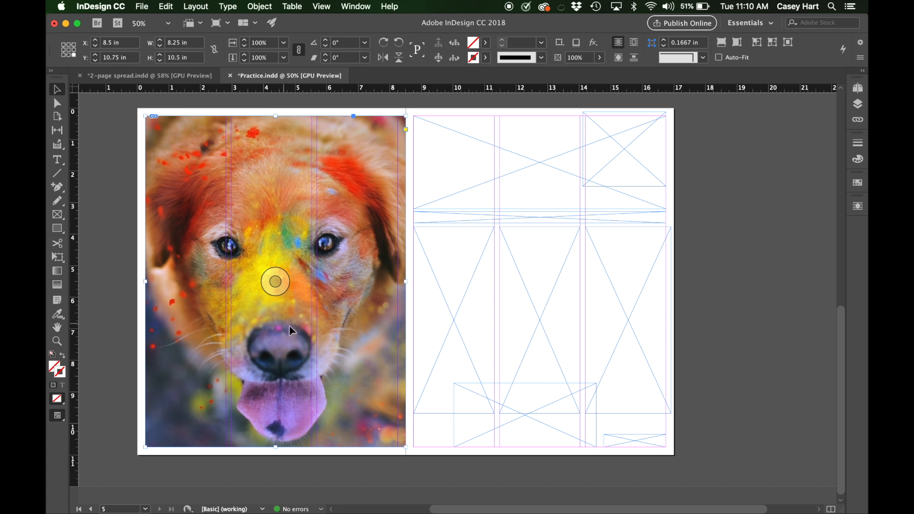
- Scale the dog photo inside its frame to about 75% (13.35 × 10.68 in) and shift it up slightly to fill the frame
left_click(284, 281)
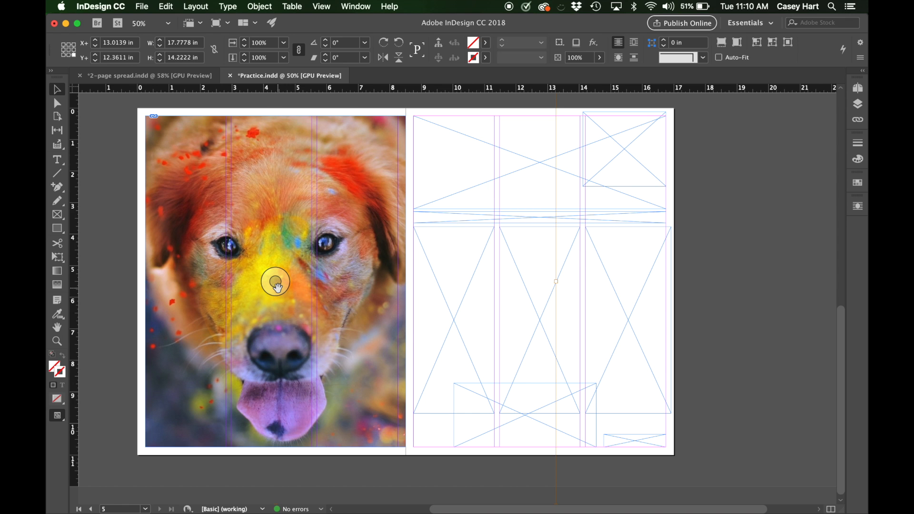
key("super+minus")
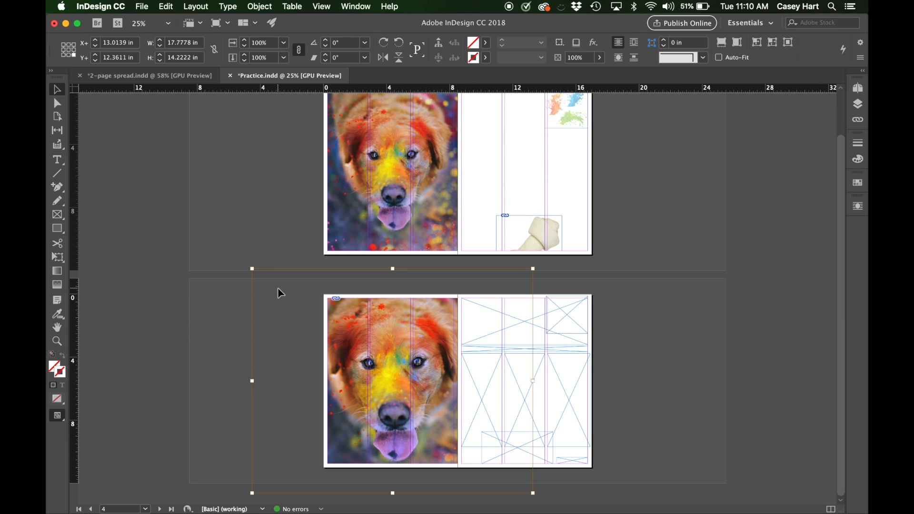
left_click_drag(534, 493, 498, 464)
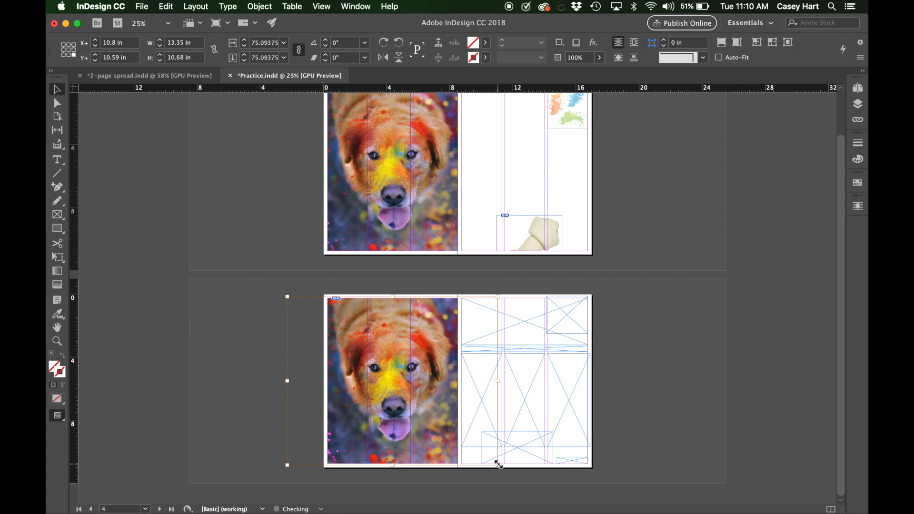
key("super+equal")
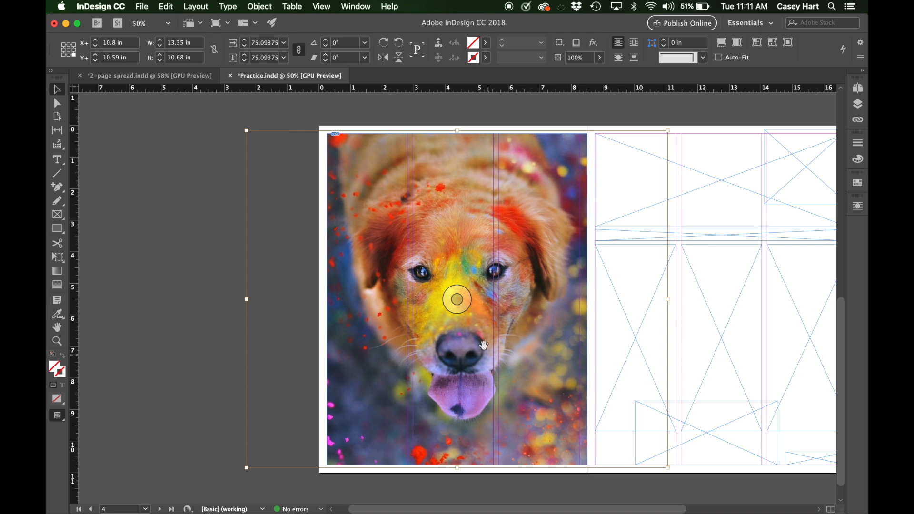
left_click_drag(457, 299, 457, 294)
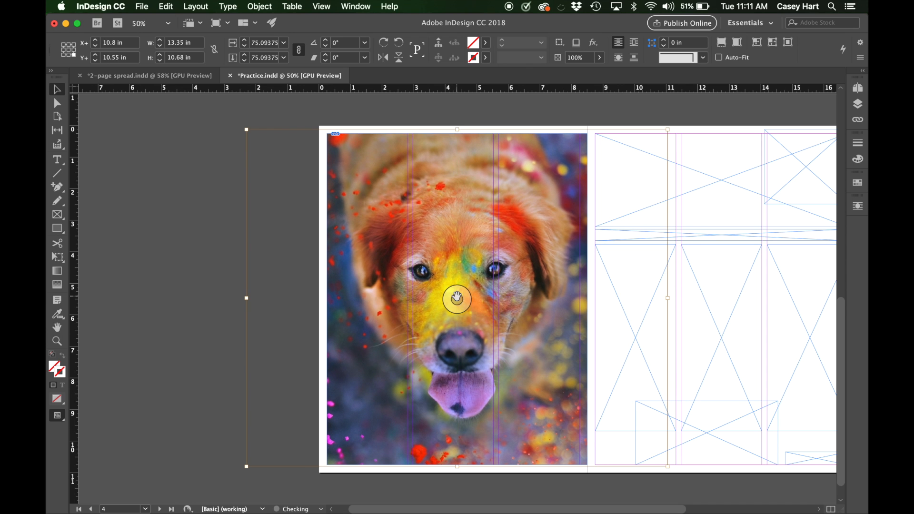
- Place color splash.psd from the InDesign Example folder in the frame at the upper outer corner of page 5
left_click(632, 498)
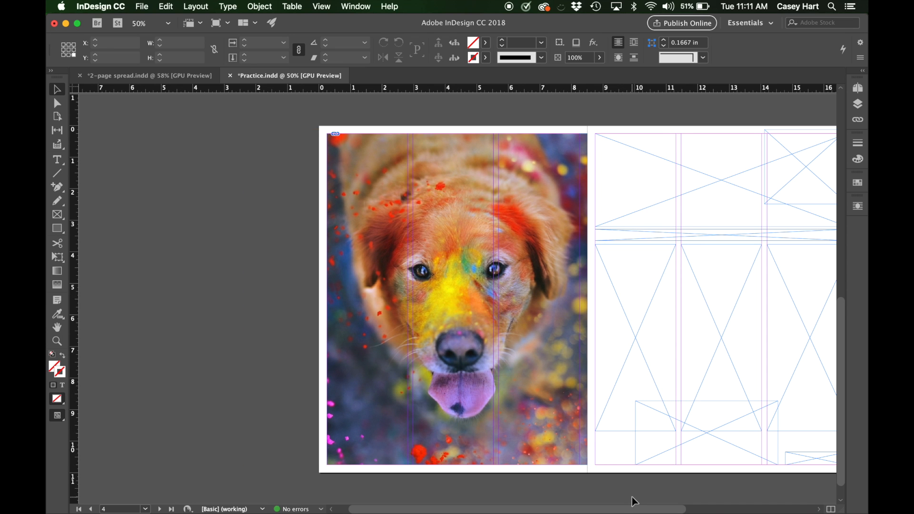
scroll(632, 497, "right", 3)
scroll(633, 497, "up", 1)
left_click(769, 228)
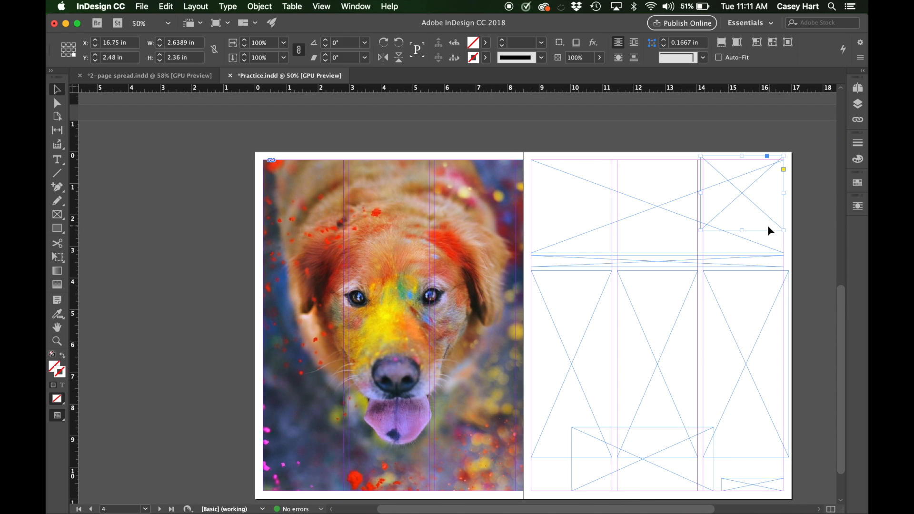
scroll(764, 228, "right", 2)
scroll(764, 229, "down", 1)
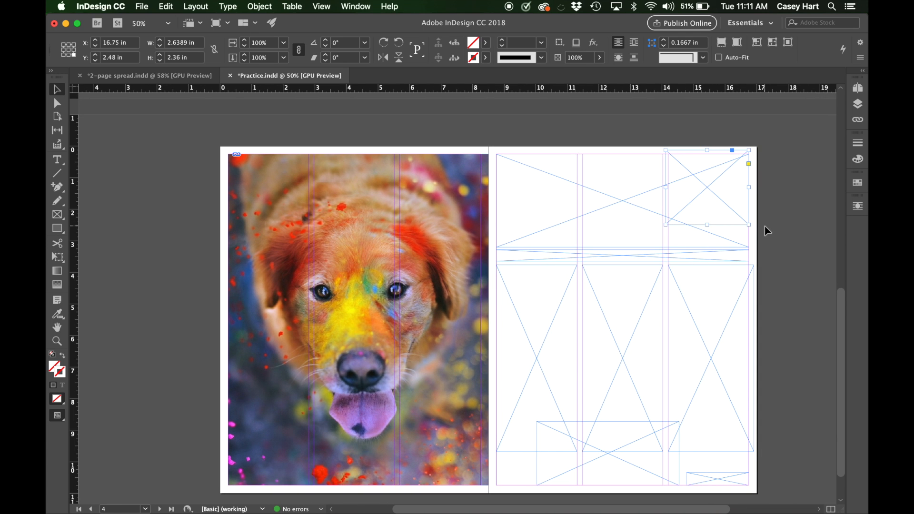
key("super+d")
left_click(401, 187)
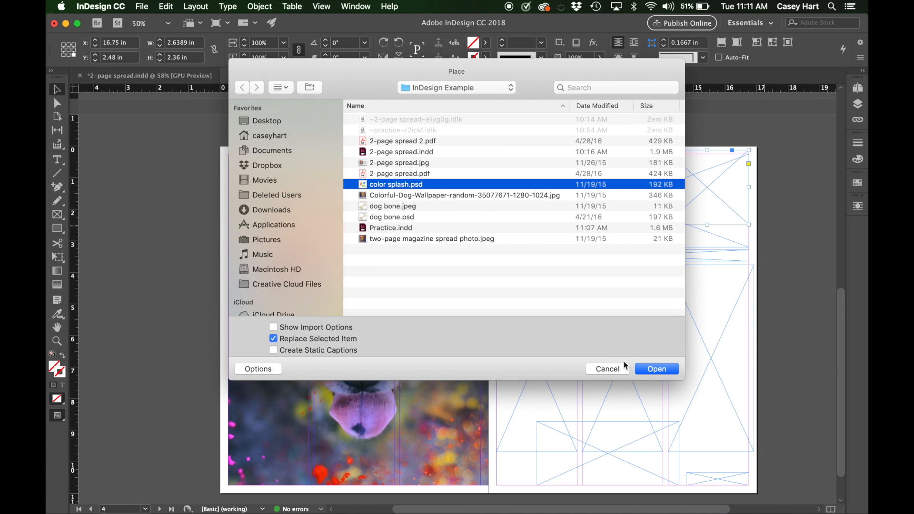
left_click(672, 367)
left_click(547, 288)
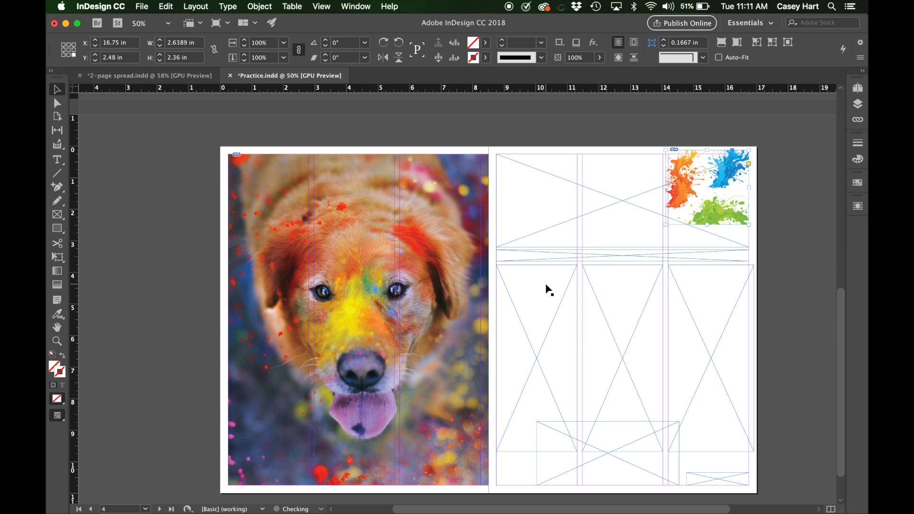
- Scale the color splash image inside its frame to about 71.67% (2.39 × 2.39 in) and reduce its opacity to about 61%
left_click(707, 187)
left_click_drag(761, 242, 745, 225)
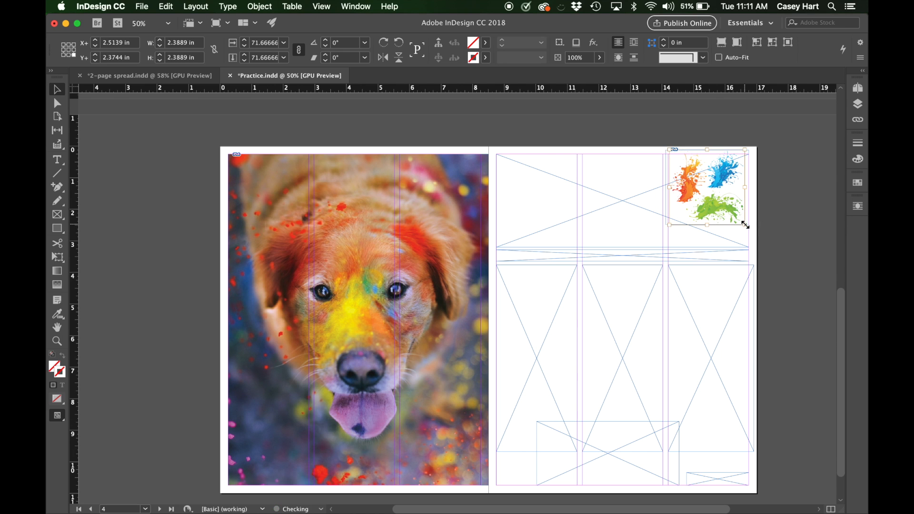
left_click(600, 57)
left_click_drag(600, 71, 579, 74)
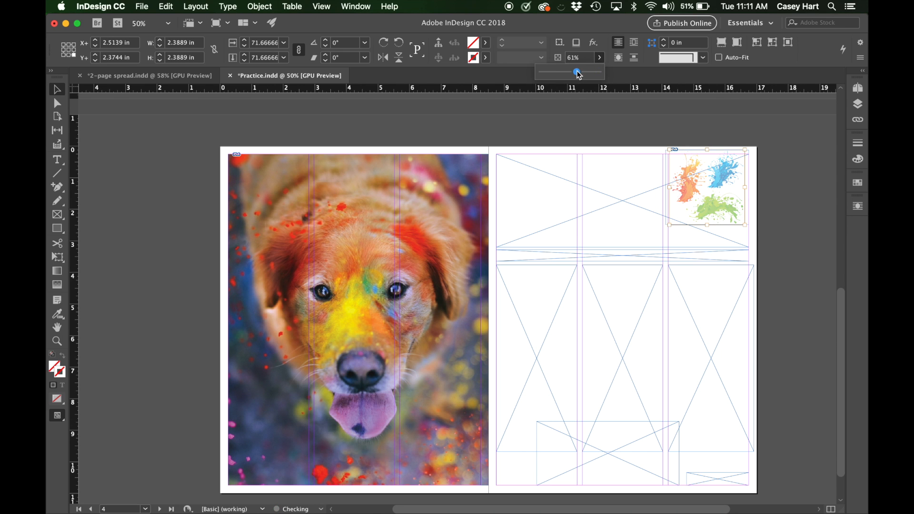
left_click(796, 428)
- Place dog bone.psd in the wide frame at the bottom centre of page 5
scroll(795, 429, "down", 1)
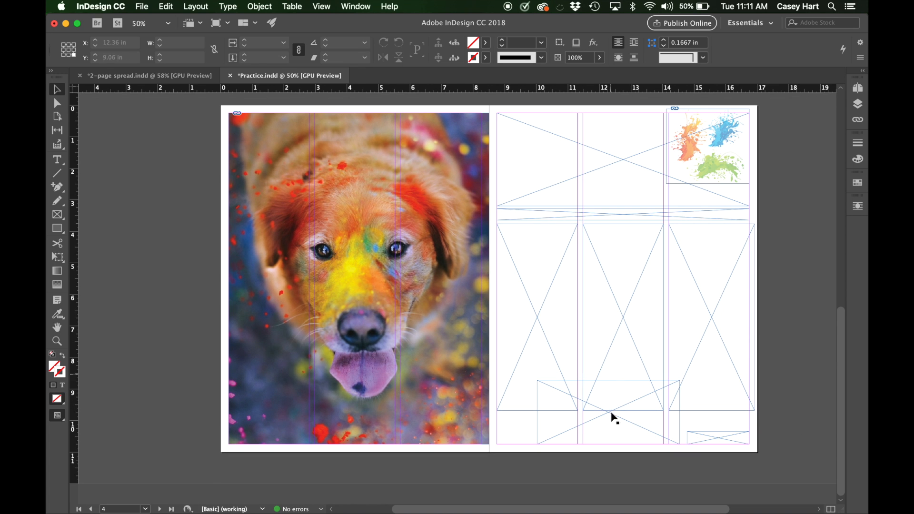
left_click(616, 421)
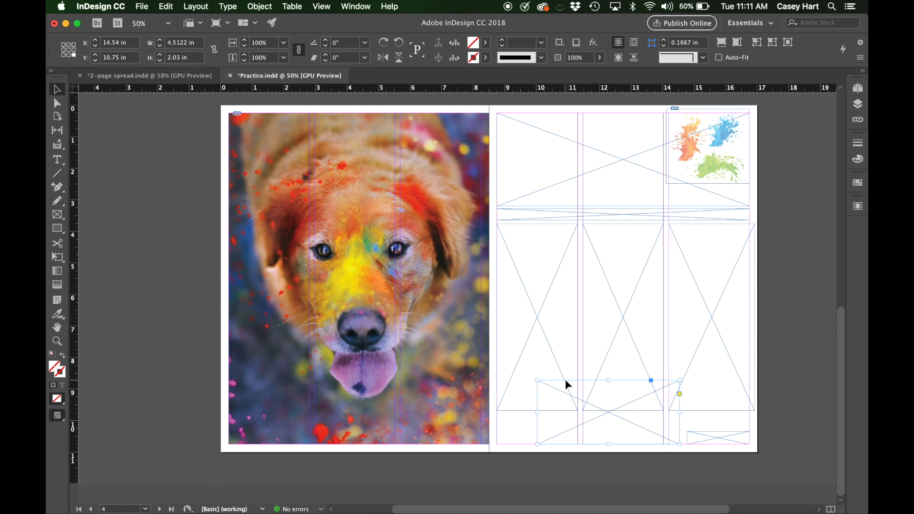
key("super+d")
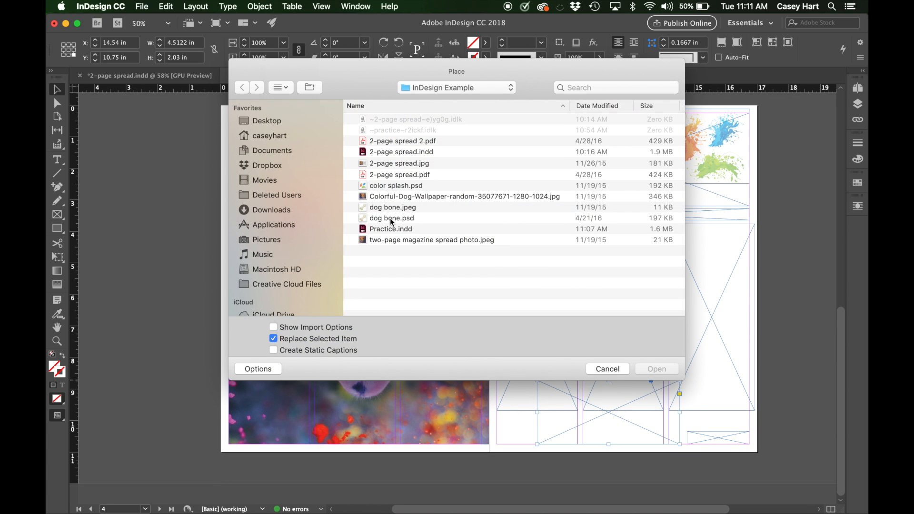
left_click(390, 220)
left_click(657, 369)
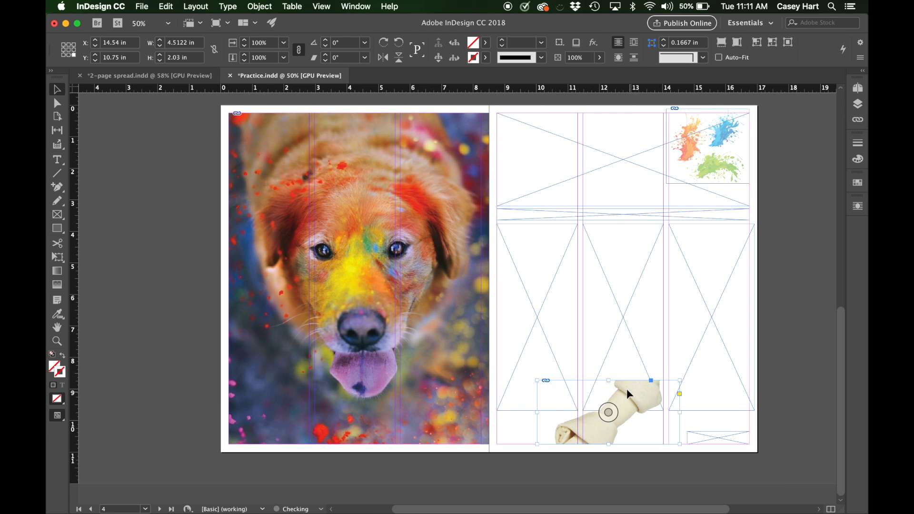
- Enlarge the dog bone image to about 4.15 × 4.03 in and shift it down so only its upper end fills the frame
left_click_drag(607, 413, 608, 436)
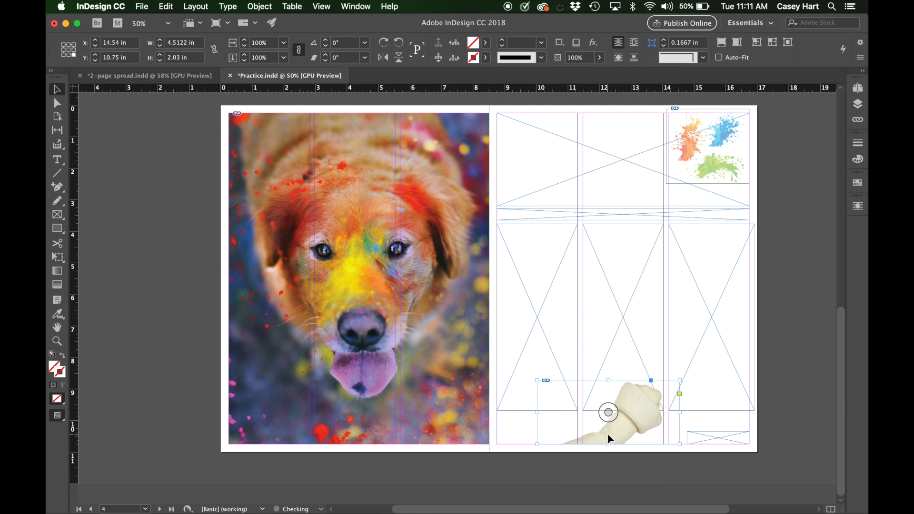
left_click(609, 412)
left_click_drag(553, 485, 543, 496)
left_click_drag(608, 412, 608, 423)
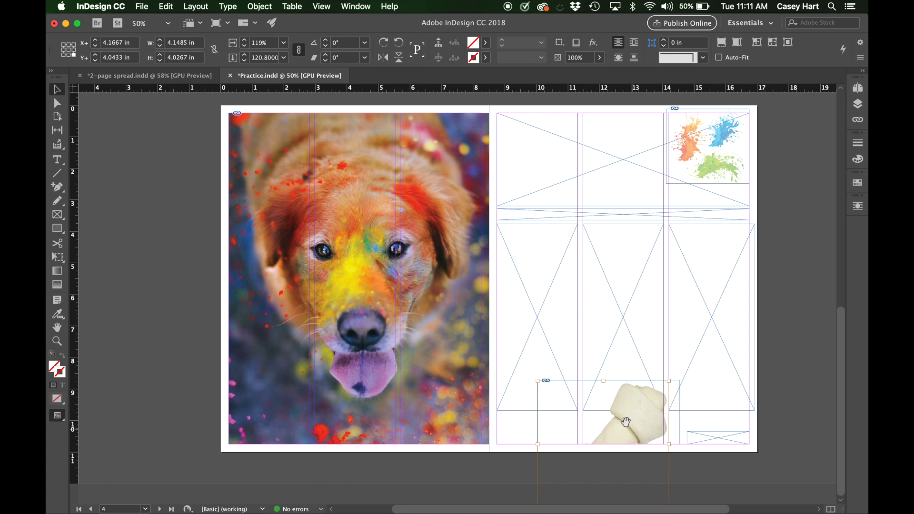
left_click(770, 468)
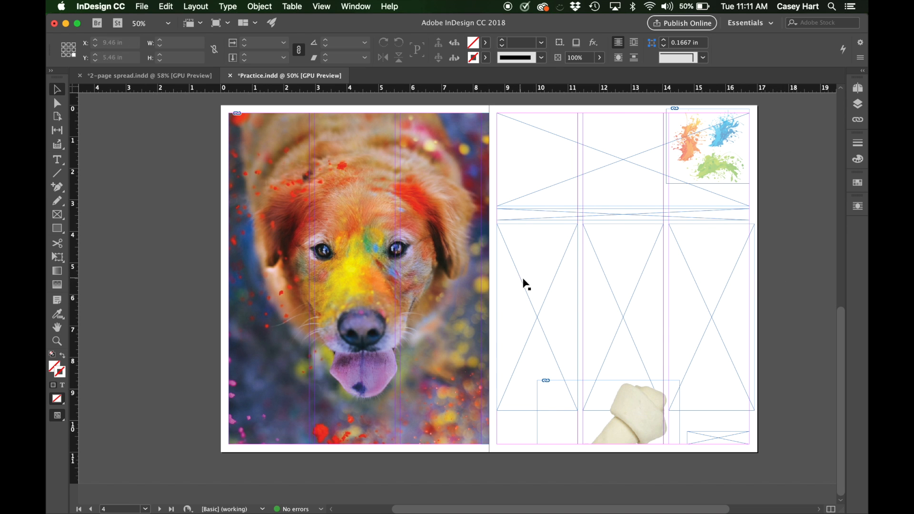
- Place the Word document "Christmas Chronicles to benefit SFA theatre students" from the InDesign Practice Content folder in page 5's first column frame
left_click(797, 328)
left_click(532, 305)
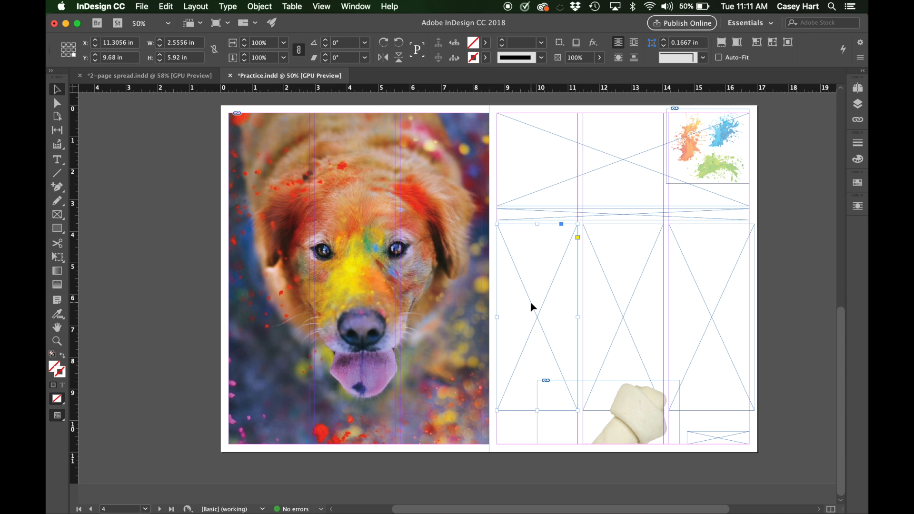
key("super+d")
left_click(485, 89)
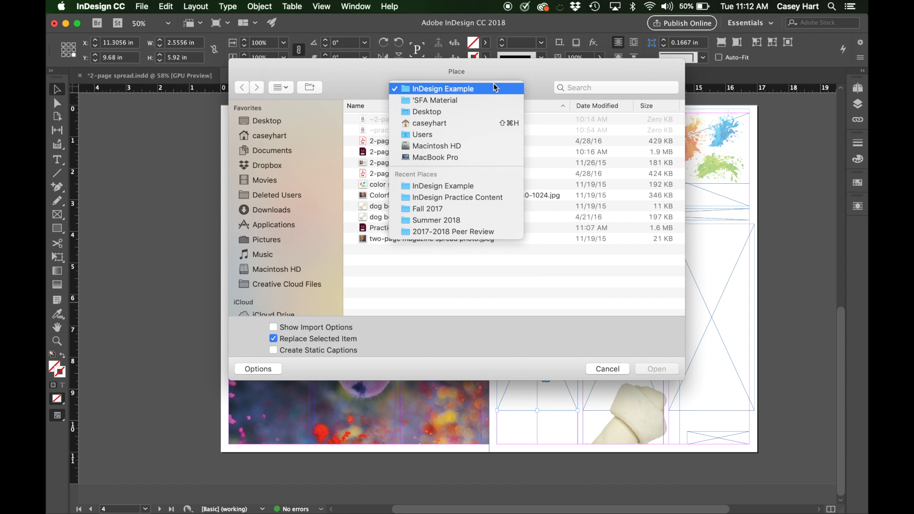
left_click(461, 198)
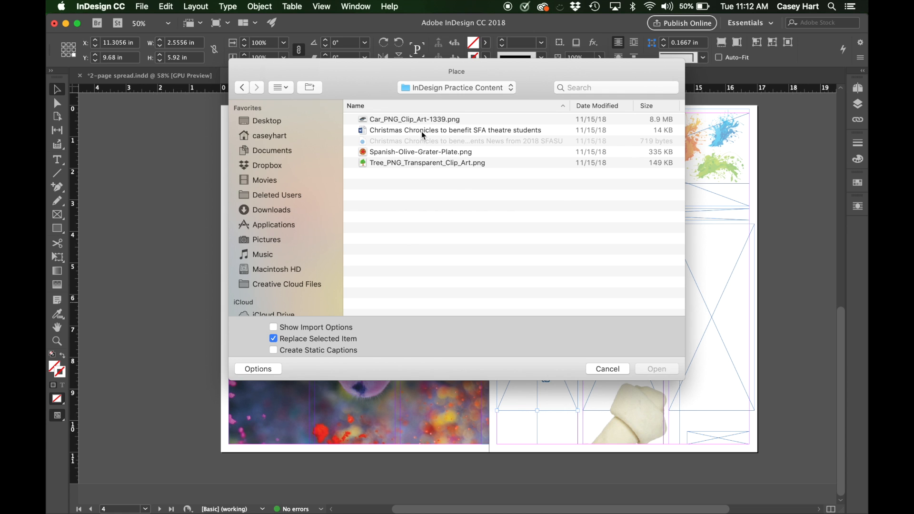
left_click(423, 133)
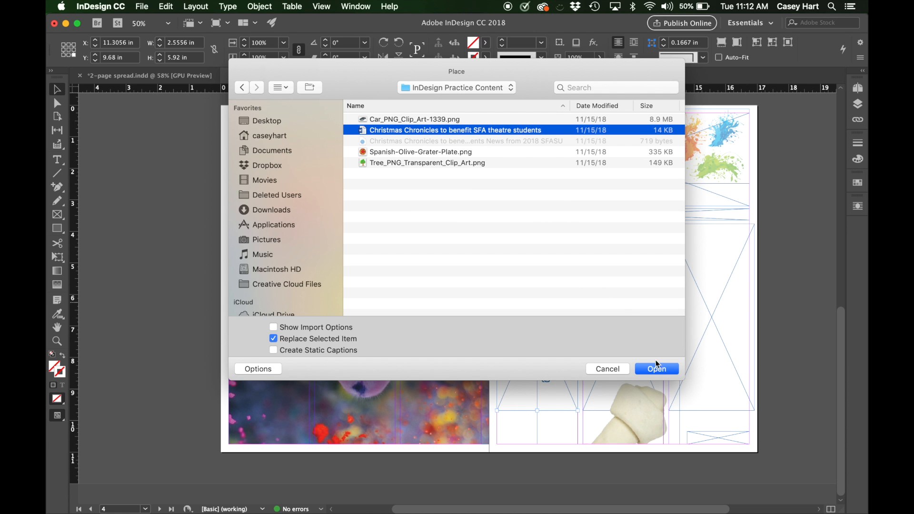
left_click(656, 369)
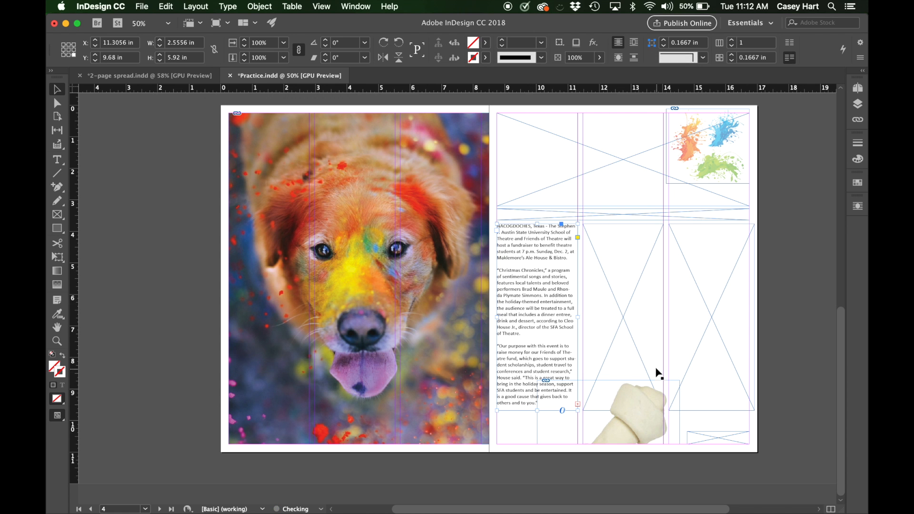
- Delete the blank lines between the paragraphs in the first text column
double_click(524, 265)
key("BackSpace")
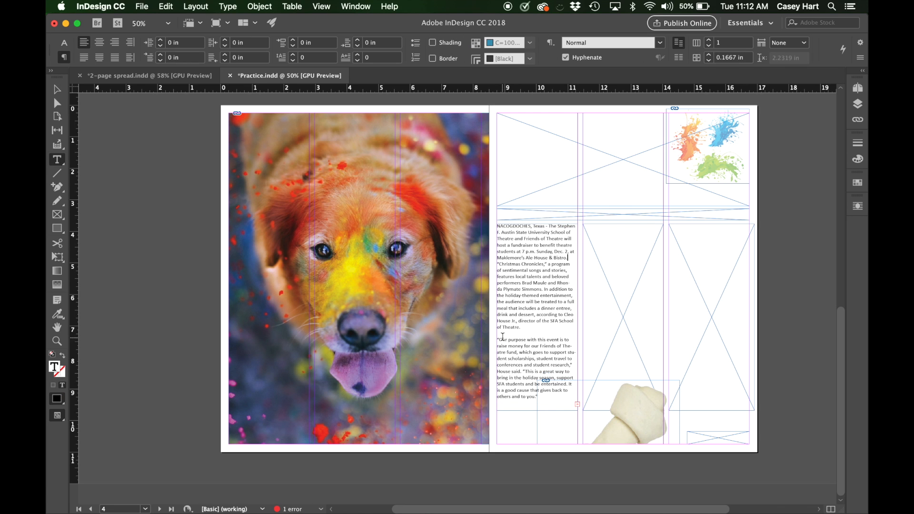
left_click(502, 334)
key("BackSpace")
left_click(503, 395)
key("BackSpace")
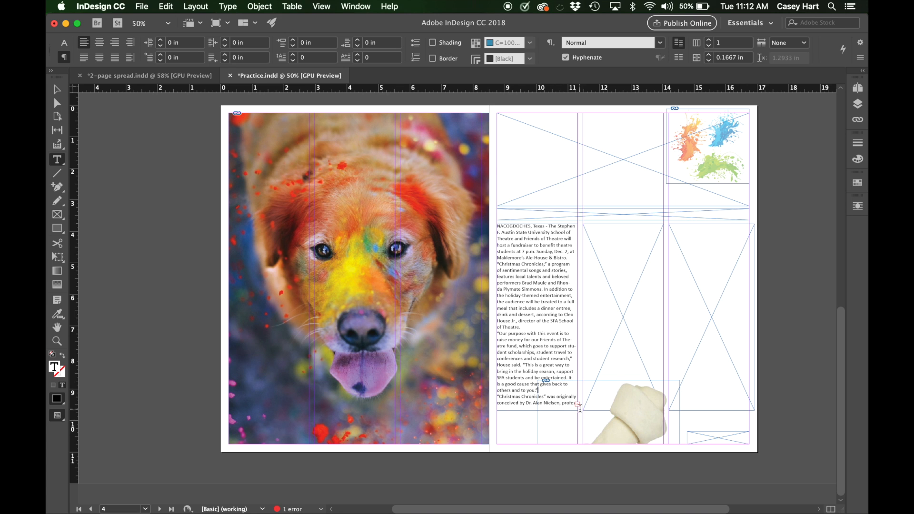
- Thread the overset text from the first column into the second column frame and on into the third
left_click(57, 89)
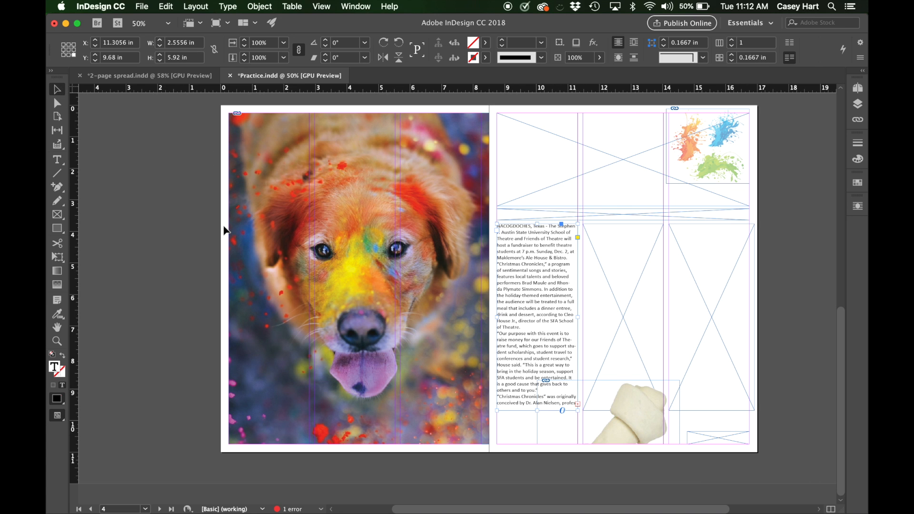
left_click(578, 404)
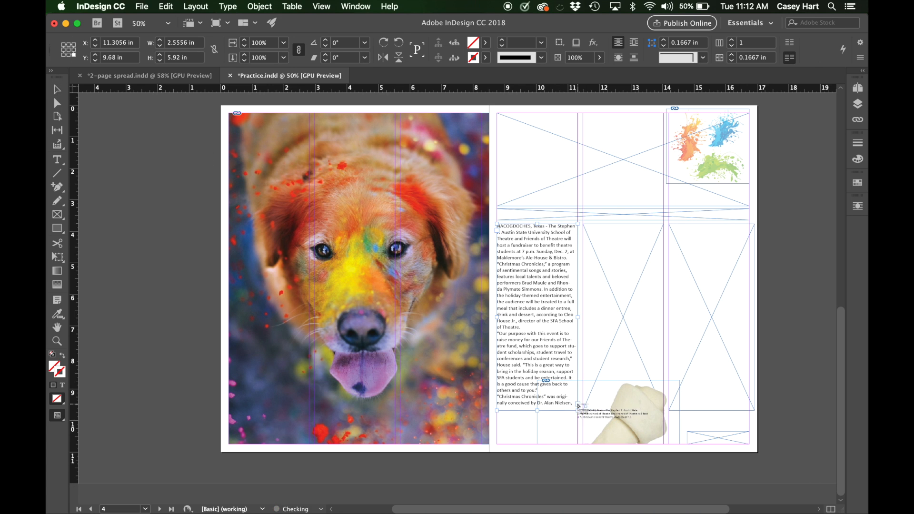
left_click(602, 254)
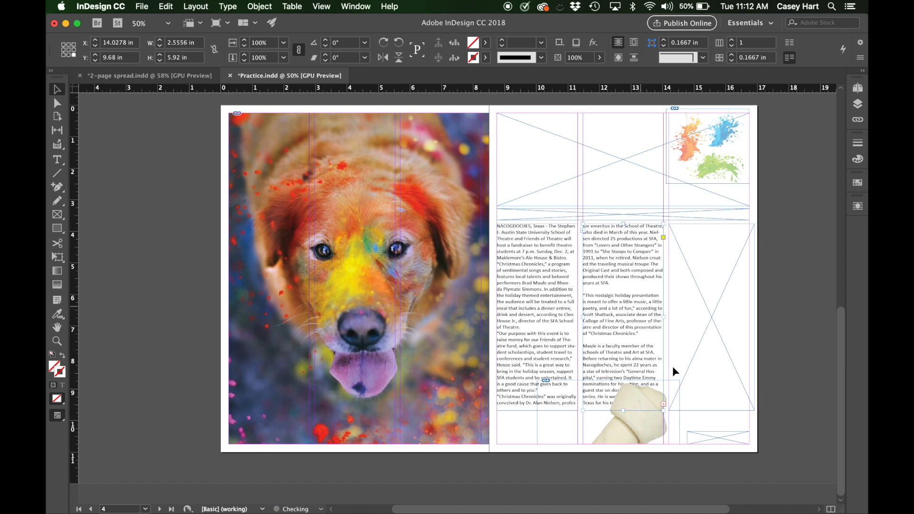
left_click(663, 403)
left_click(702, 285)
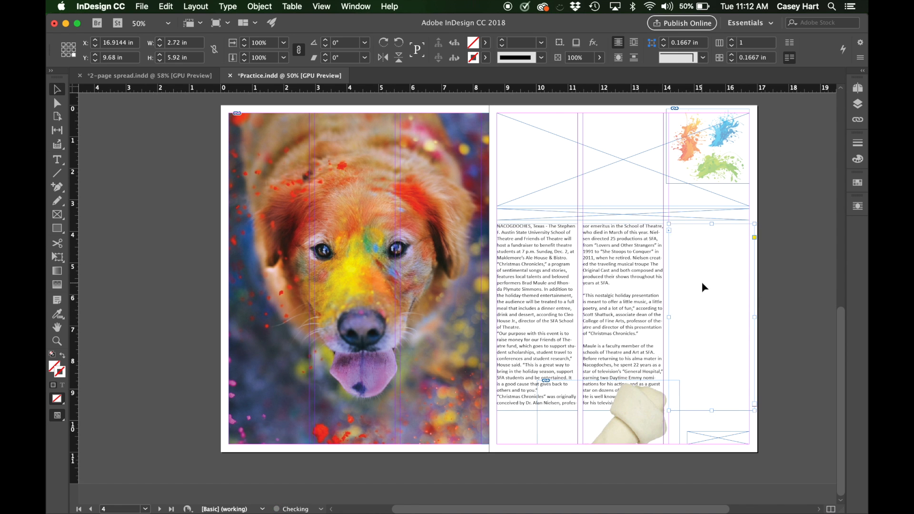
- Delete the blank lines between the paragraphs in the second and third text columns
double_click(617, 288)
key("BackSpace")
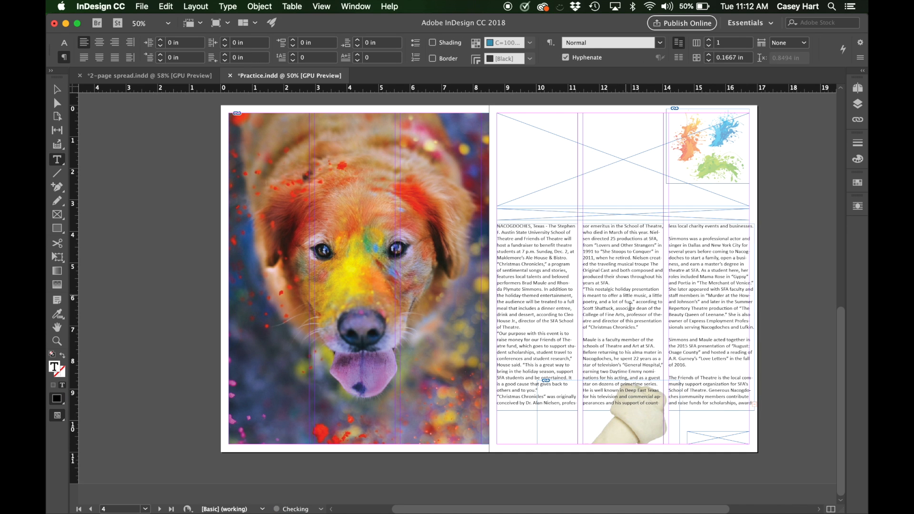
key("BackSpace")
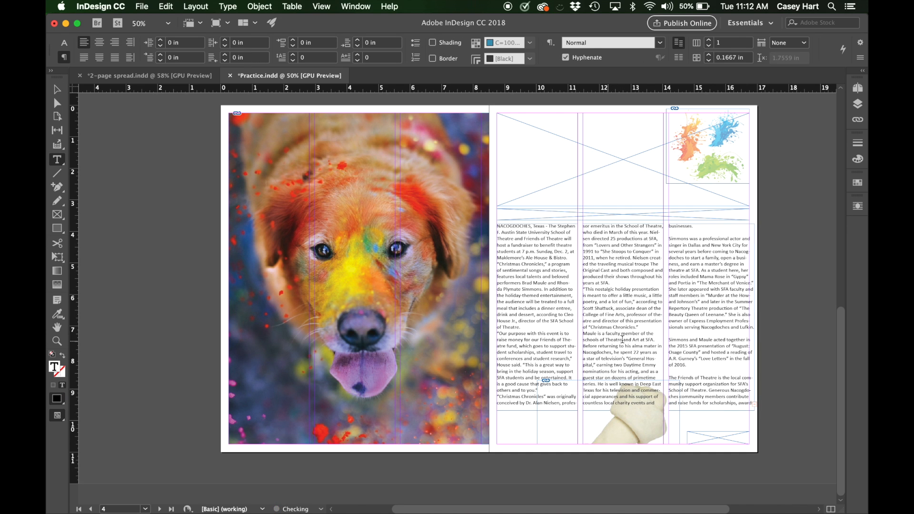
key("BackSpace")
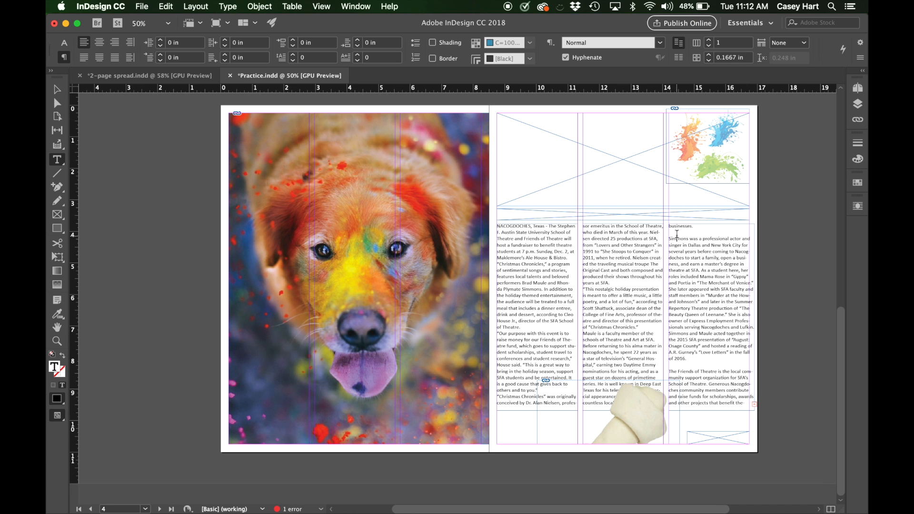
key("BackSpace")
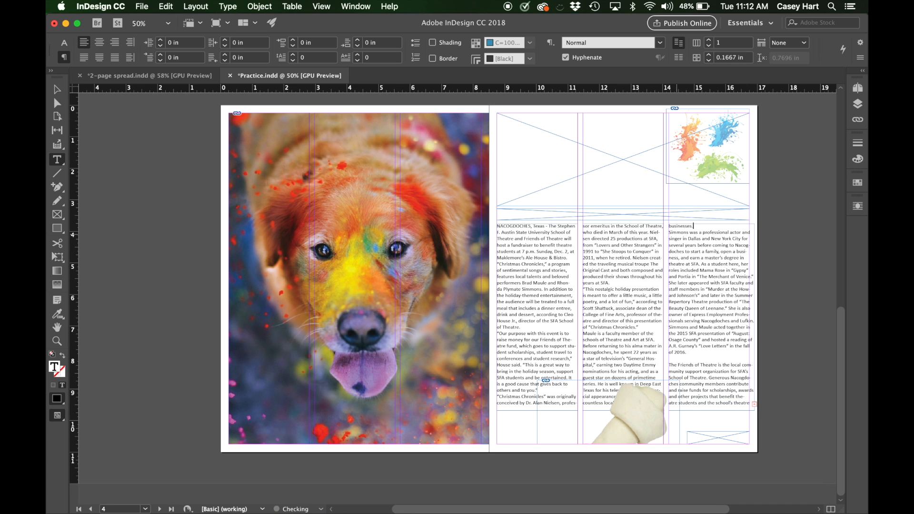
left_click(689, 359)
key("BackSpace")
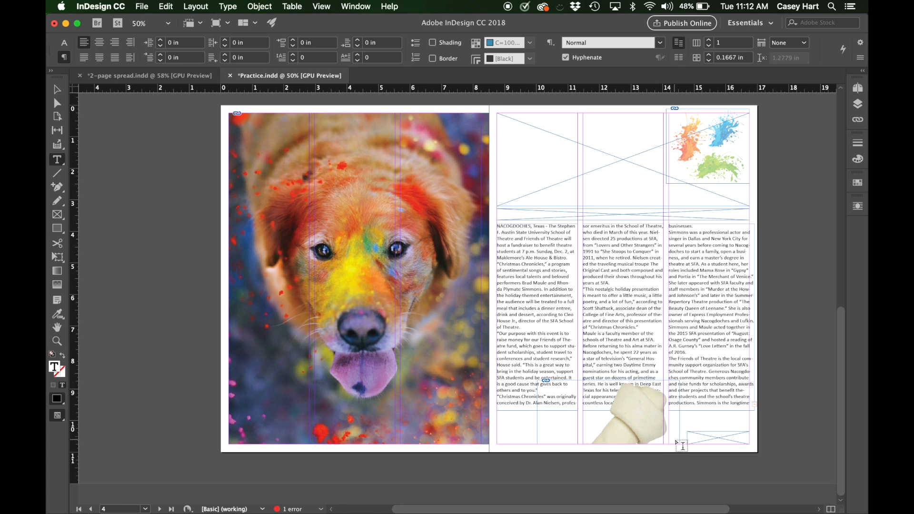
- Narrow the third text column frame to 2.5556 in so its outer edge meets the page margin
left_click(56, 90)
left_click(703, 348)
left_click_drag(756, 318, 749, 318)
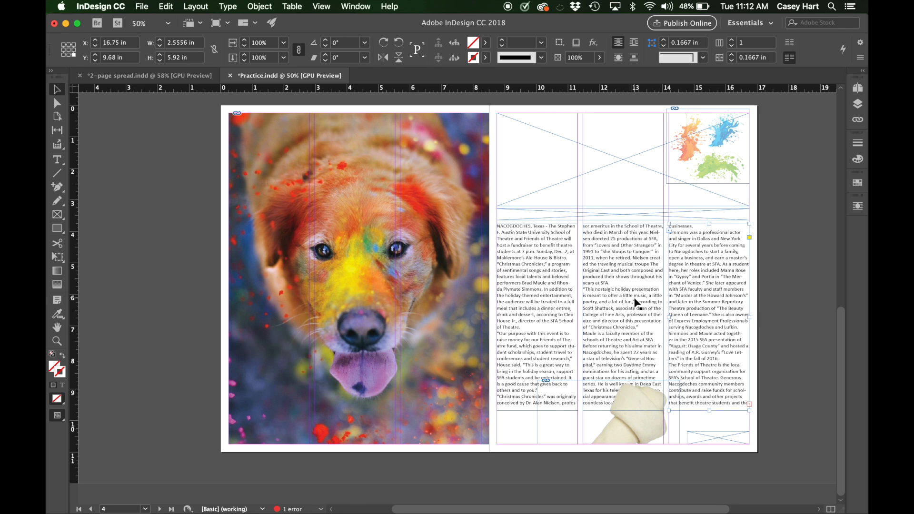
- Set the font size of the whole threaded story to 10 pt
left_click(633, 271)
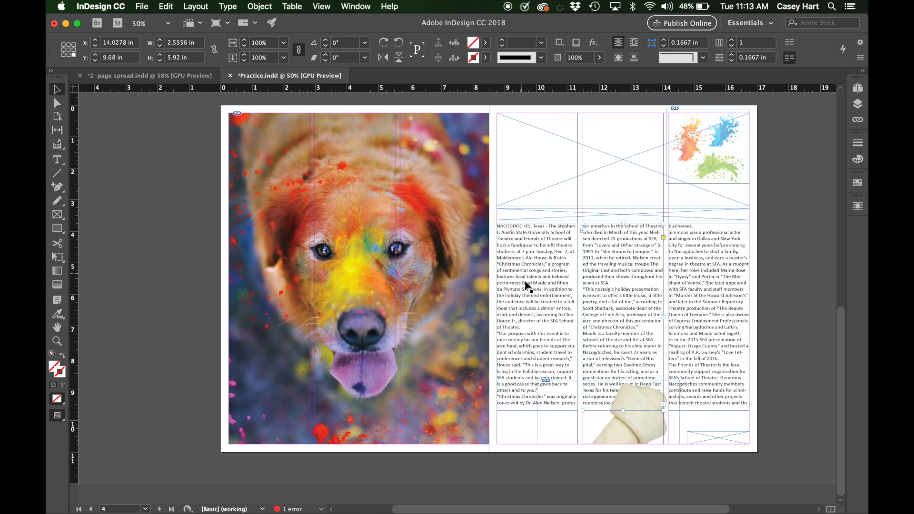
left_click(530, 293)
double_click(530, 293)
key("ctrl+a")
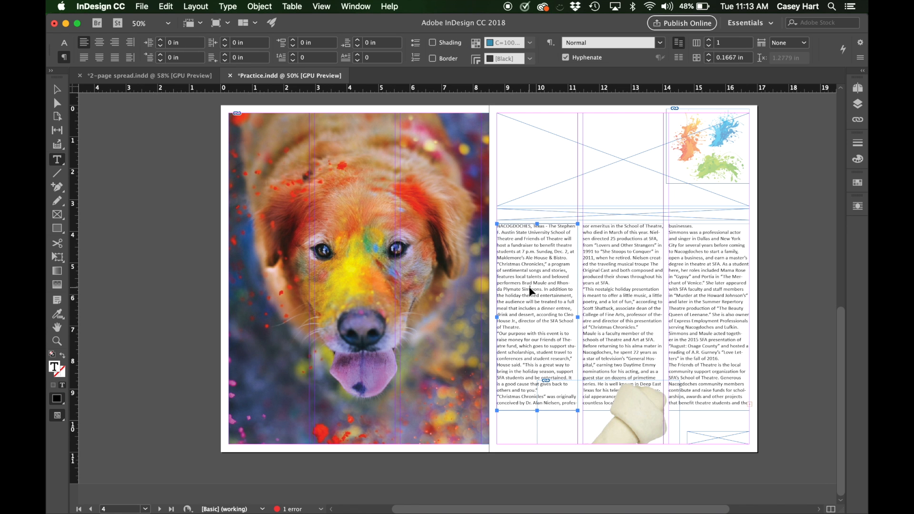
left_click(64, 42)
left_click(199, 44)
type("1")
key("Delete")
key("Delete")
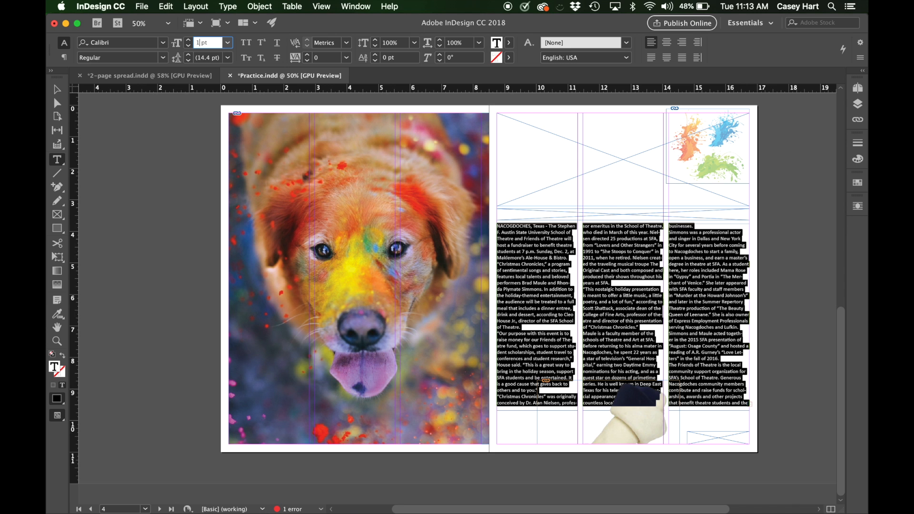
key("Return")
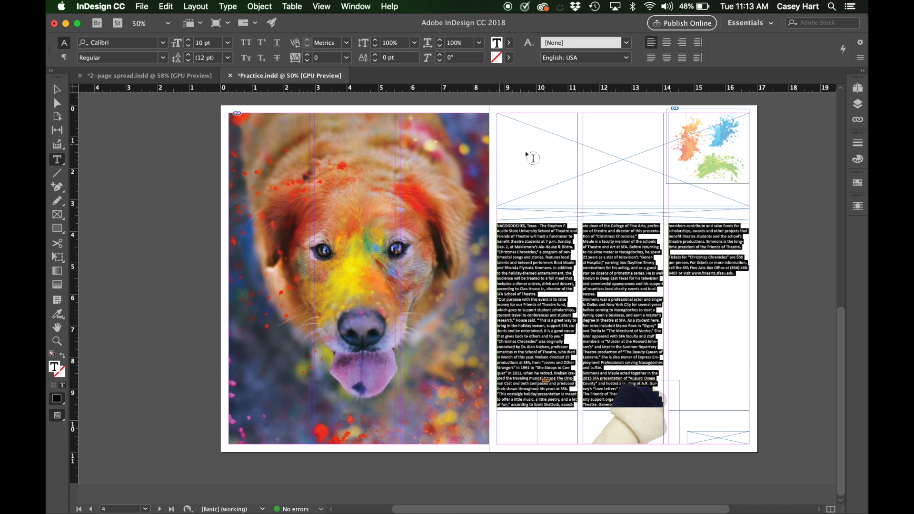
- Delete the blank line above the ticket information paragraph in the third text column
left_click(679, 252)
key("BackSpace")
type("e")
left_click(679, 252)
key("BackSpace")
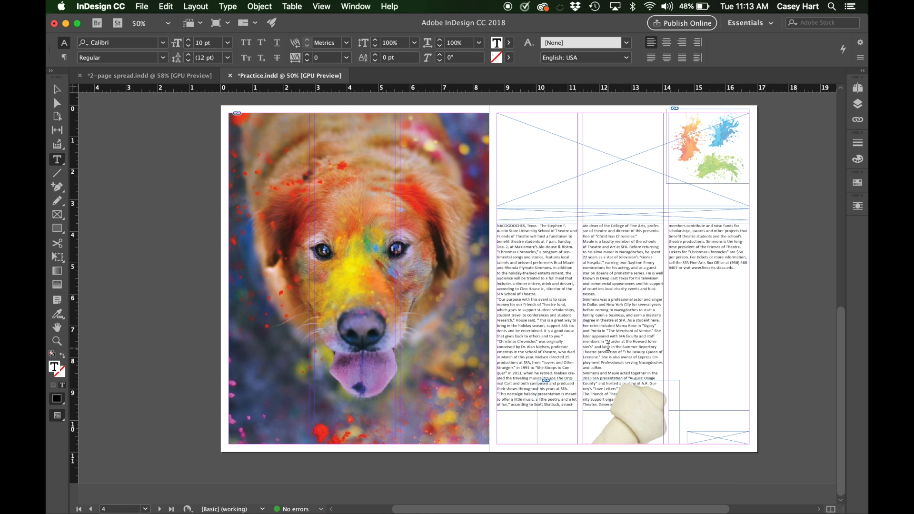
- Justify the whole threaded story with last lines aligned left and give its paragraphs a 10 pt first-line indent
key("super+a")
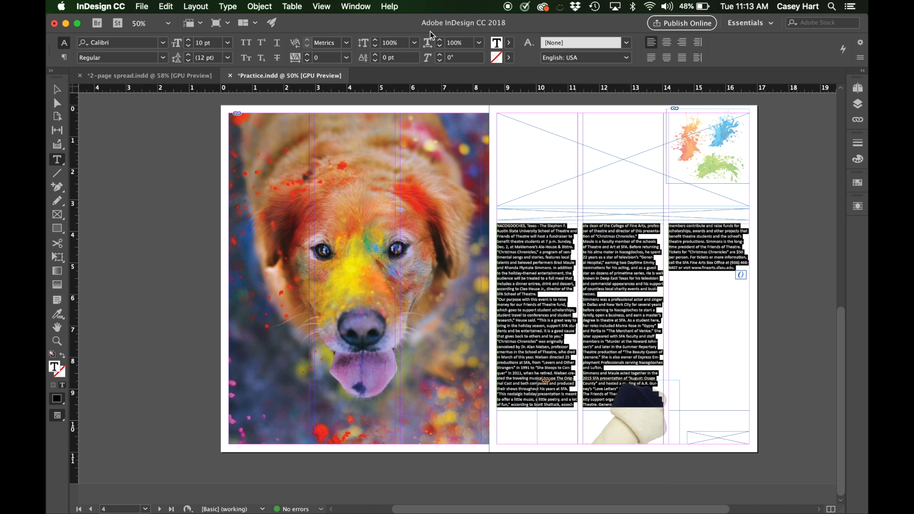
left_click(64, 57)
left_click(83, 57)
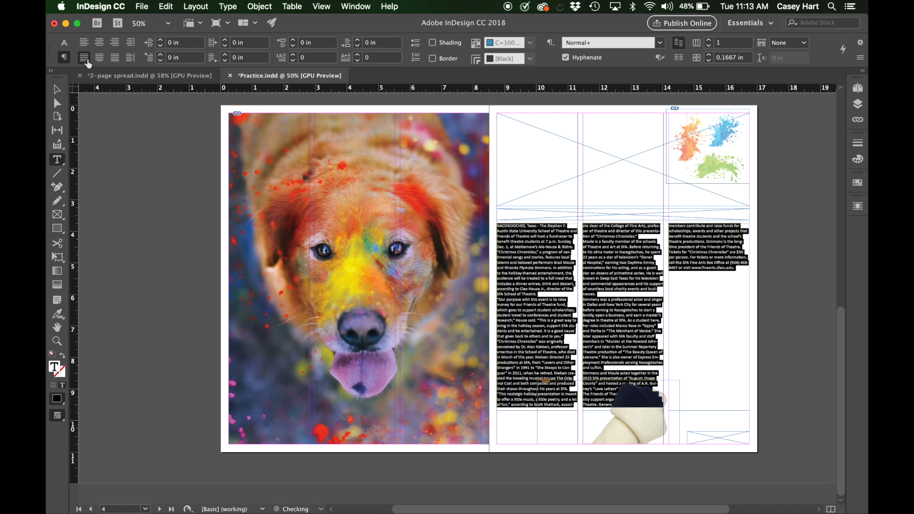
left_click(175, 58)
type("10pt")
key("Return")
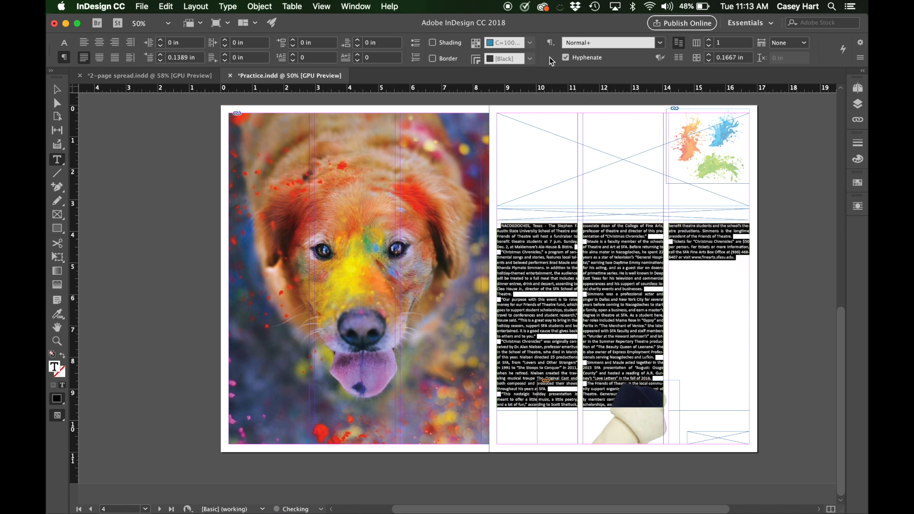
- Turn off hyphenation for the whole threaded story and clear the text selection
left_click(565, 57)
left_click(647, 281)
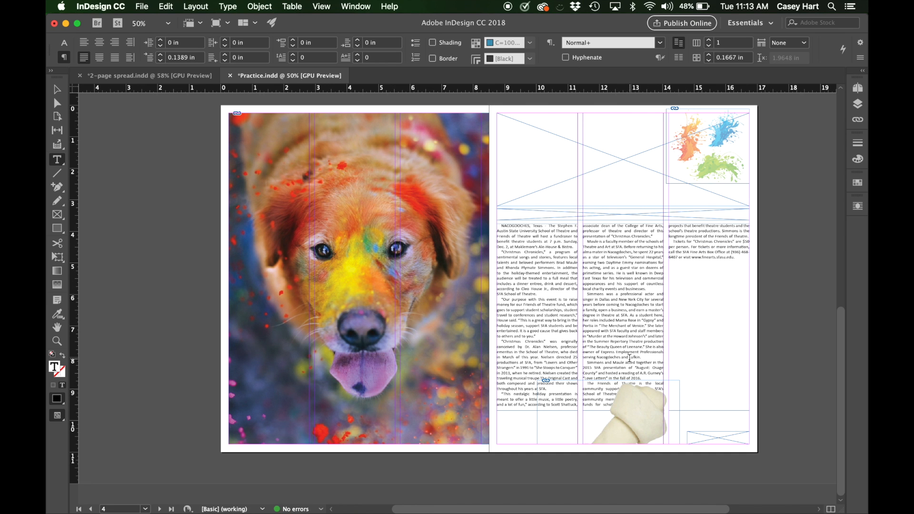
triple_click(625, 276)
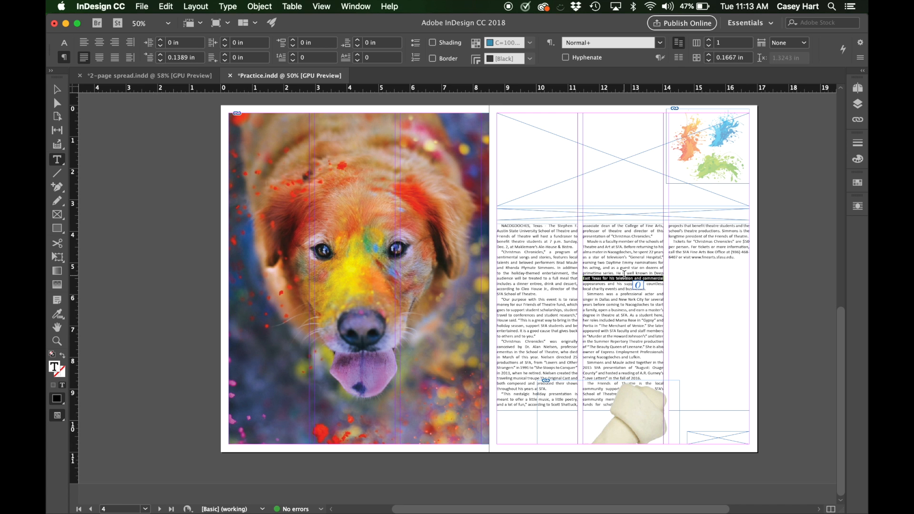
left_click(625, 339)
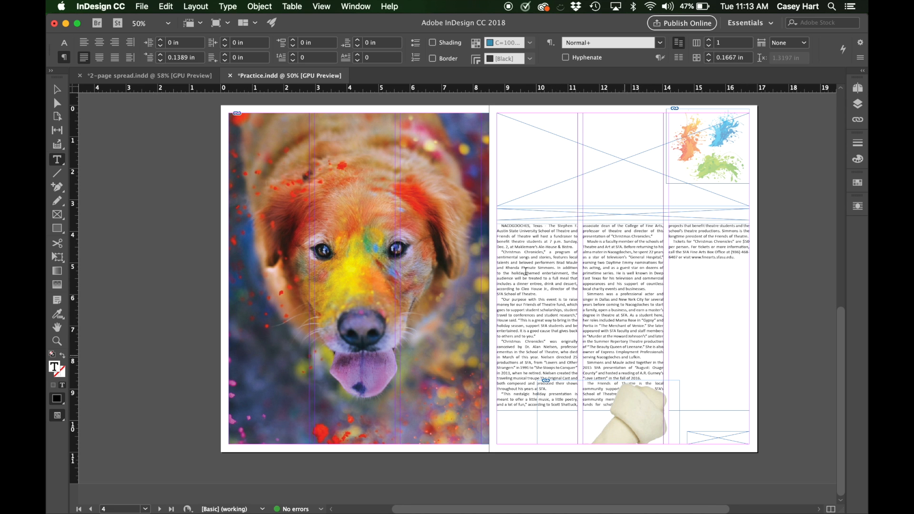
- Move the bone image frame to X 12.7622 in so the bone straddles the first and second text columns
left_click(57, 89)
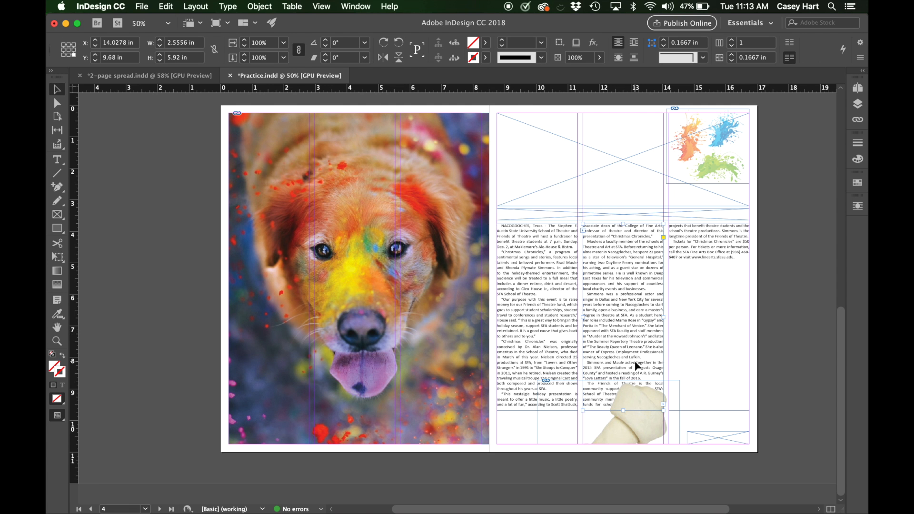
key("super+1")
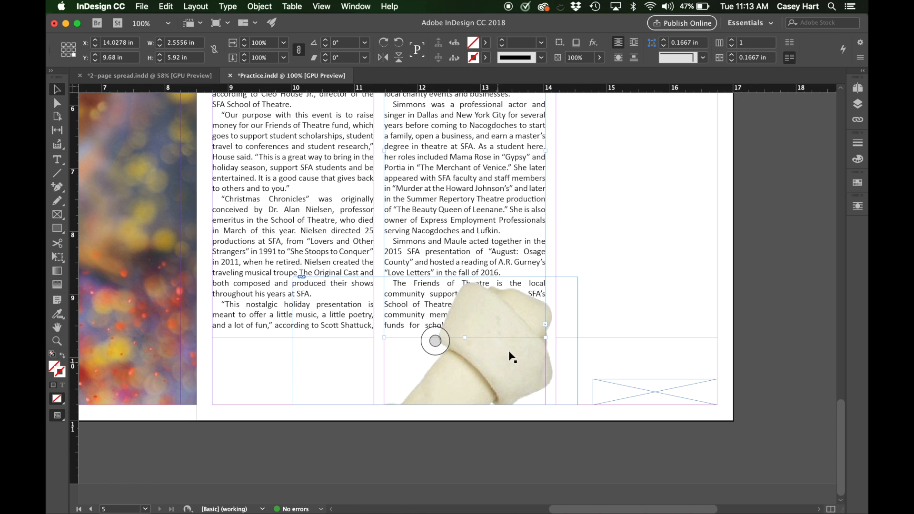
scroll(499, 436, "up", 10)
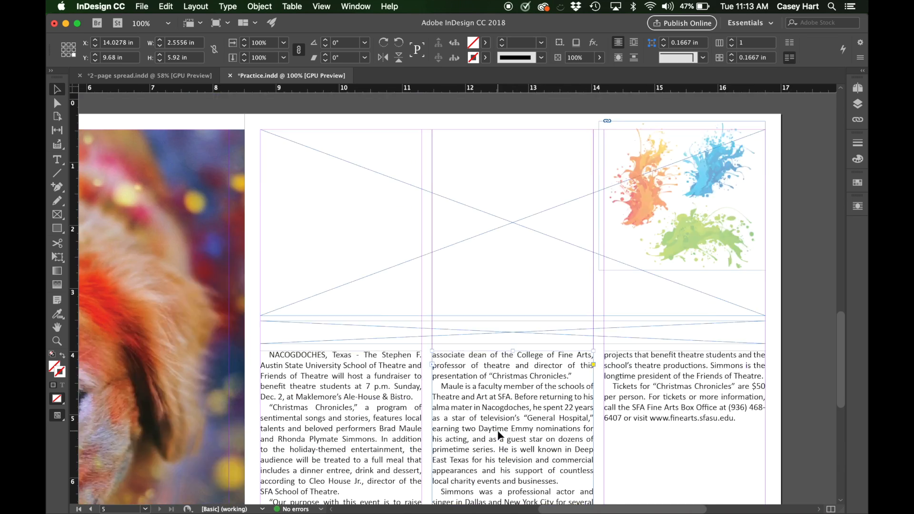
scroll(499, 436, "down", 8)
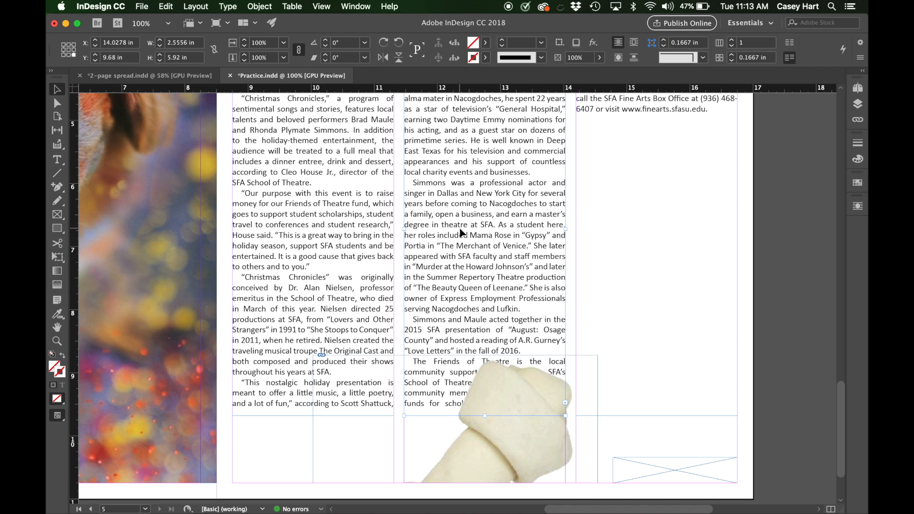
left_click(511, 465)
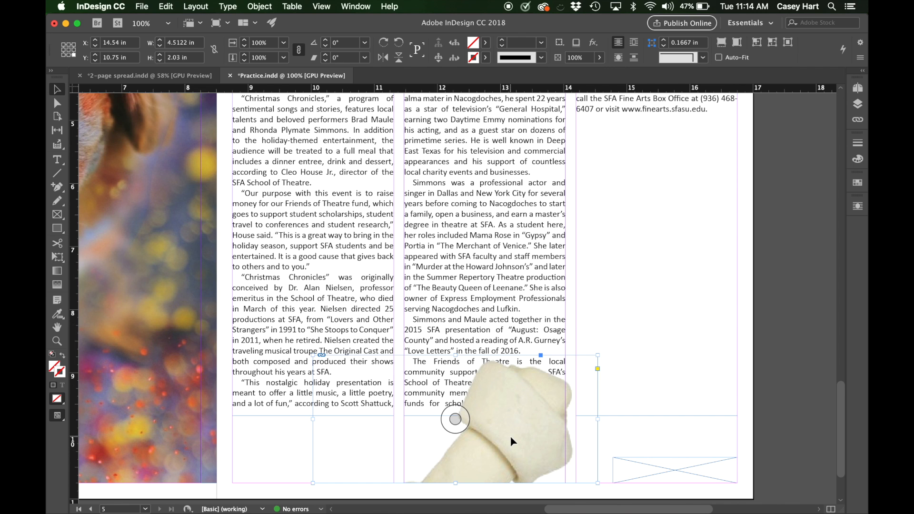
left_click_drag(511, 437, 399, 442)
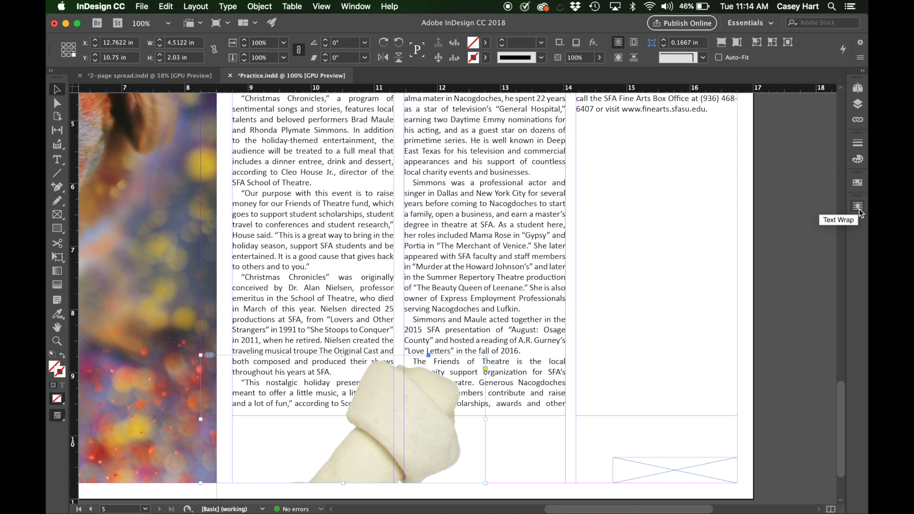
- Wrap the text around the bone's object shape, using Alpha Channel as the contour type and wrapping to both right and left sides
left_click(352, 6)
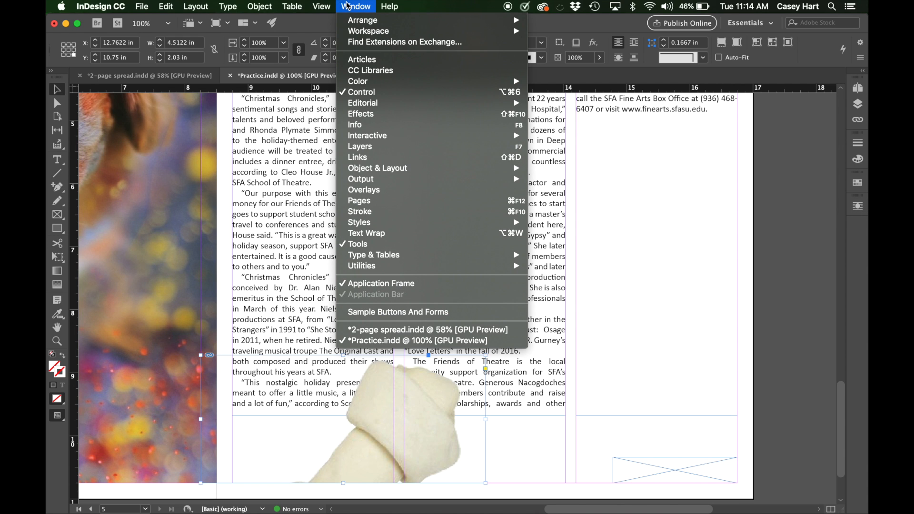
left_click(385, 233)
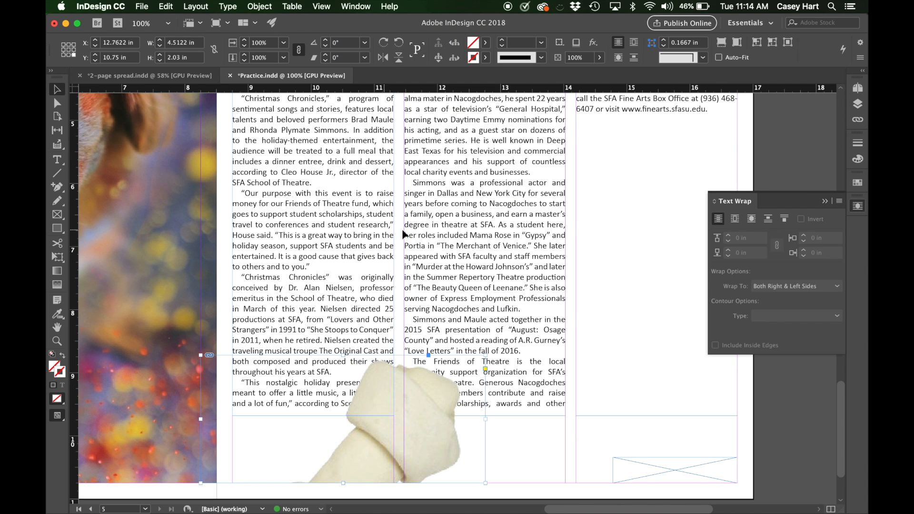
left_click(752, 220)
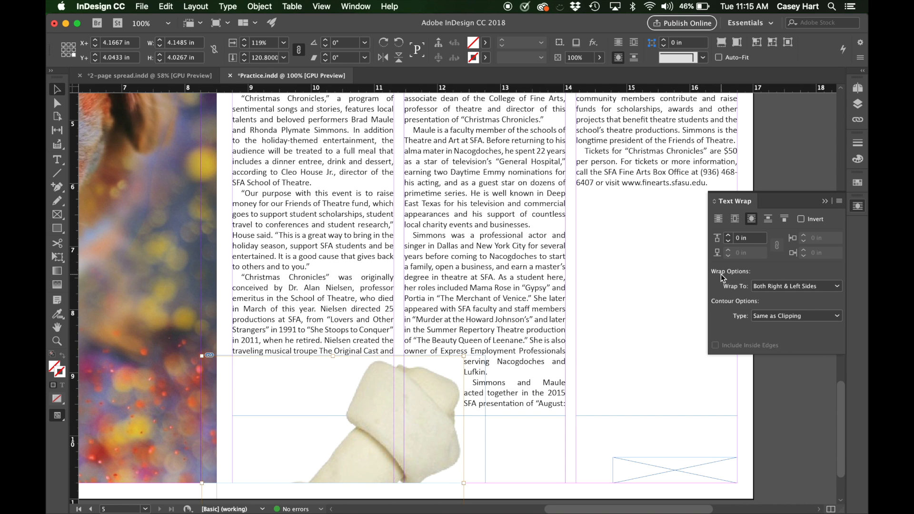
left_click(778, 287)
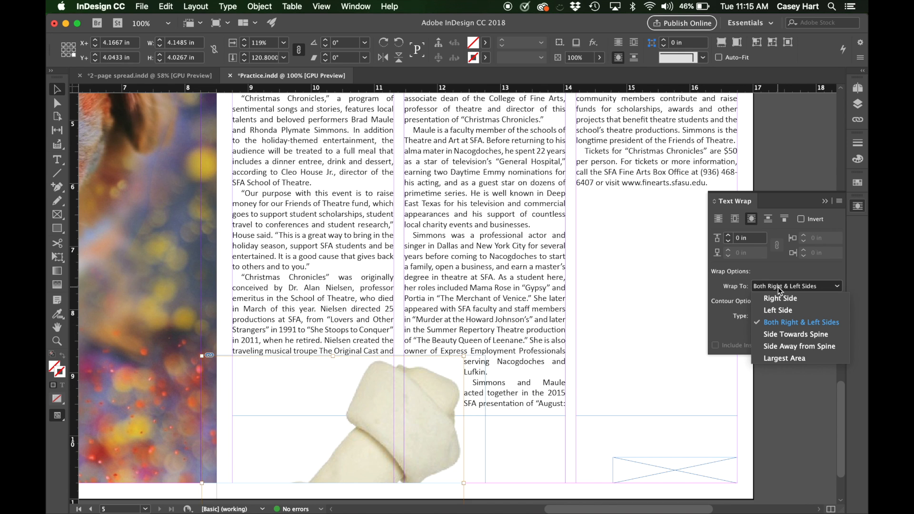
left_click(735, 272)
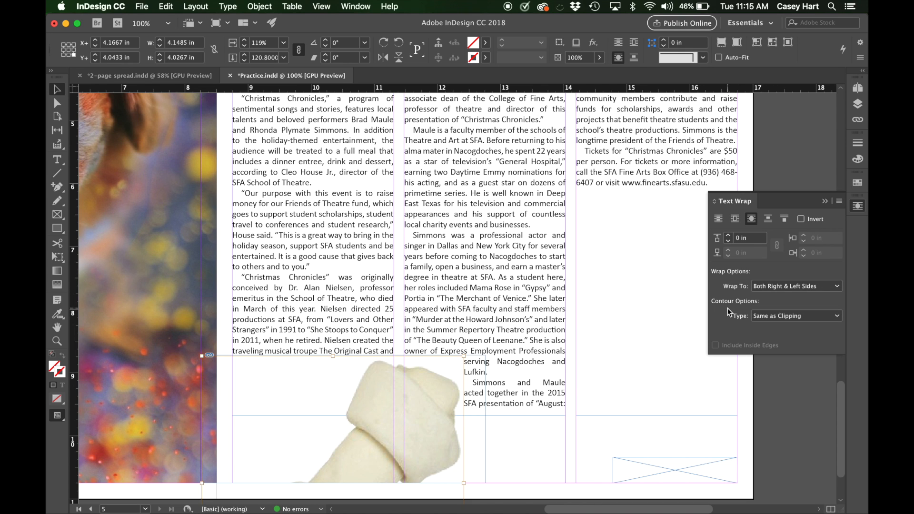
left_click(771, 316)
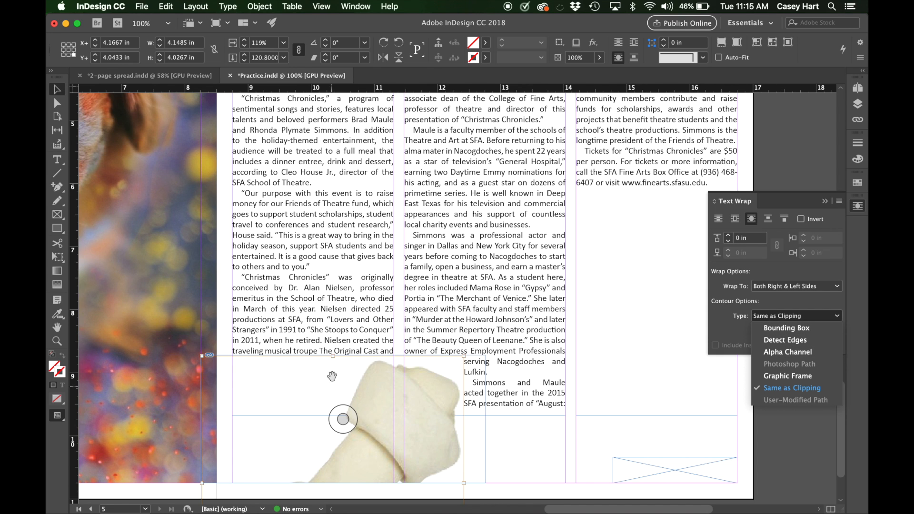
left_click(798, 352)
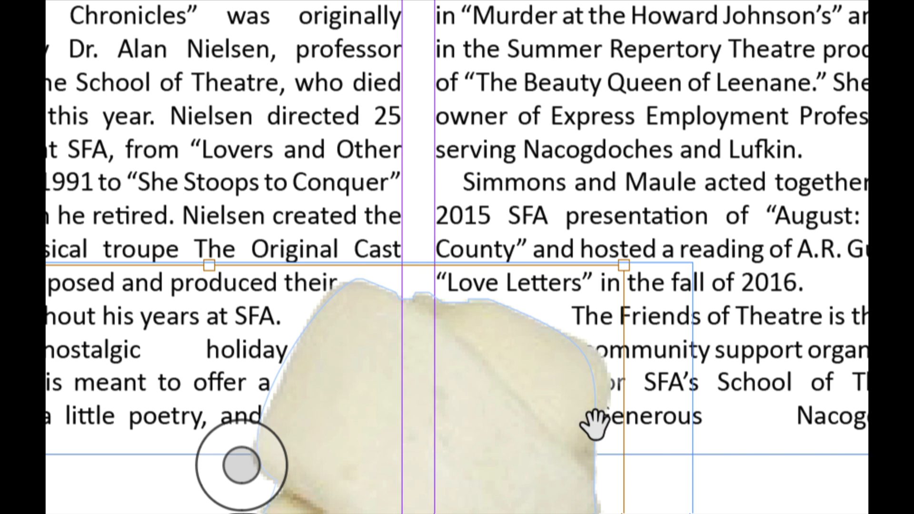
scroll(611, 397, "down", 5)
scroll(612, 397, "up", 1)
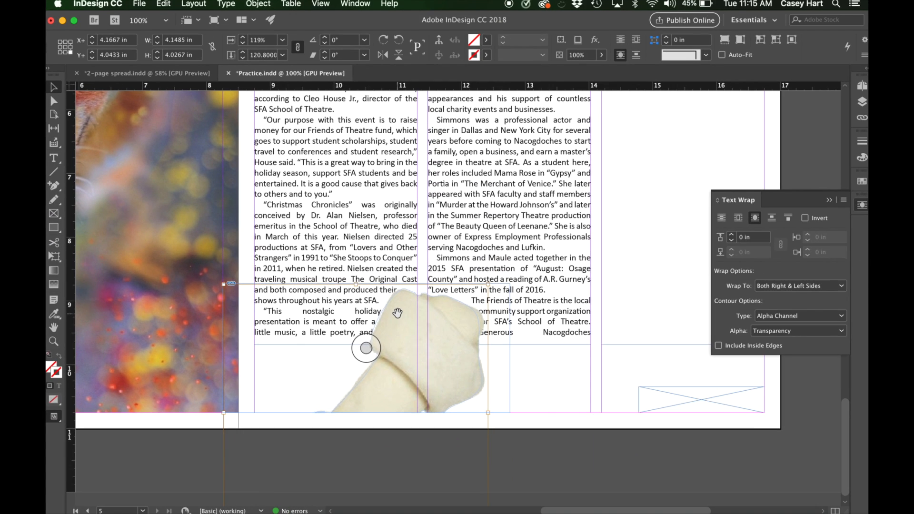
- Set the bone image's text wrap offset to 0.125 in
left_click(729, 235)
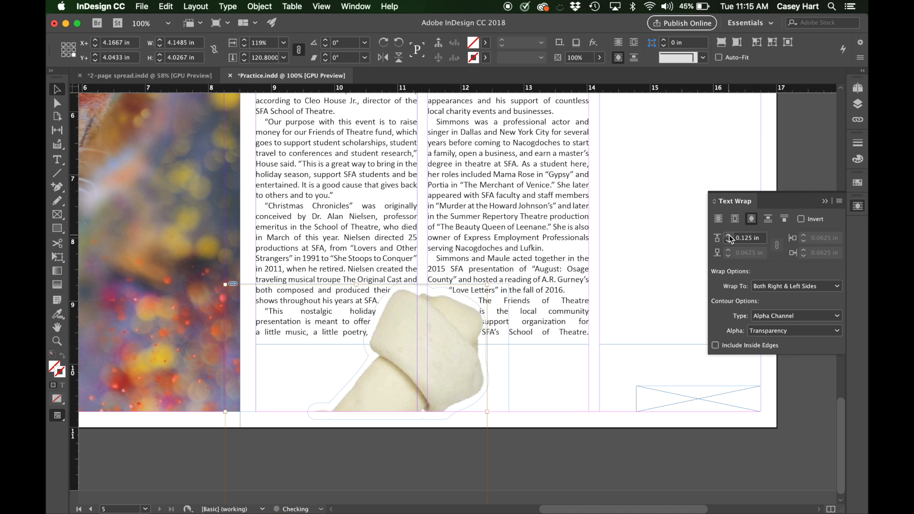
left_click(729, 235)
left_click(367, 348)
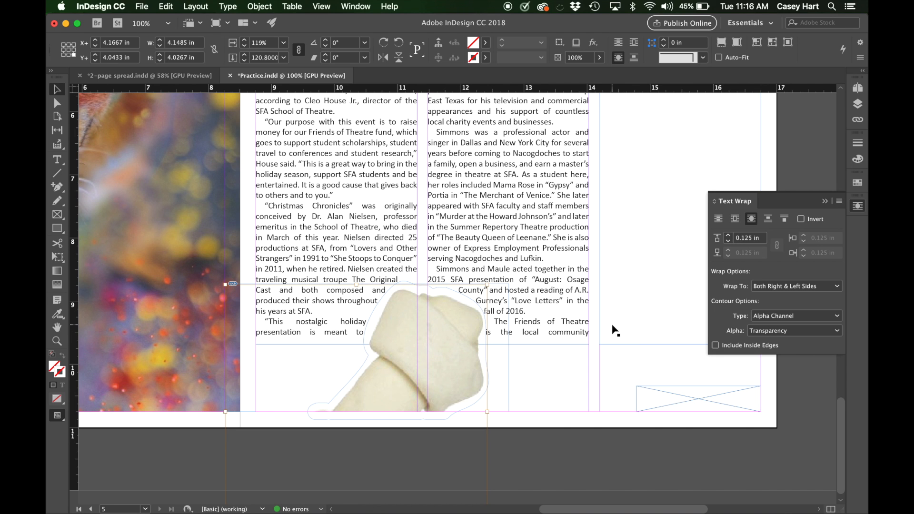
- Try shifting the bone image slightly inside its frame, undo the move and deselect it
left_click_drag(415, 312, 401, 311)
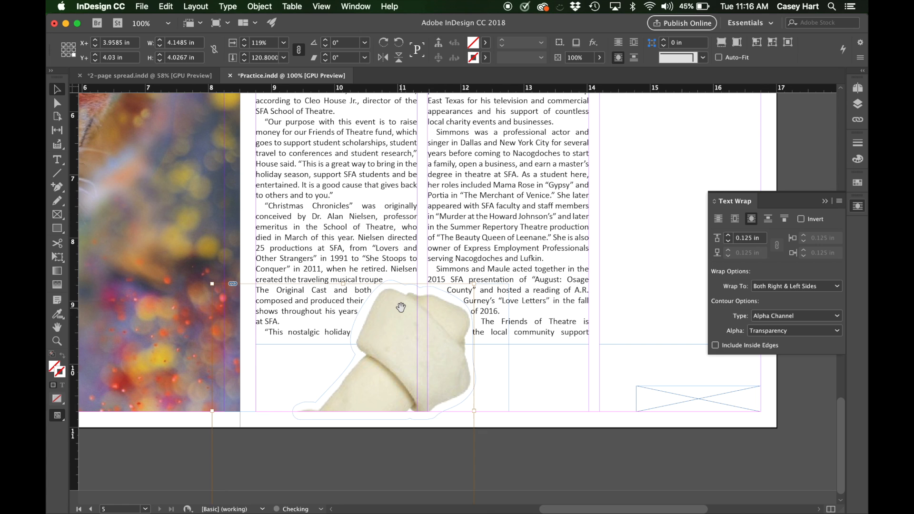
key("super+z")
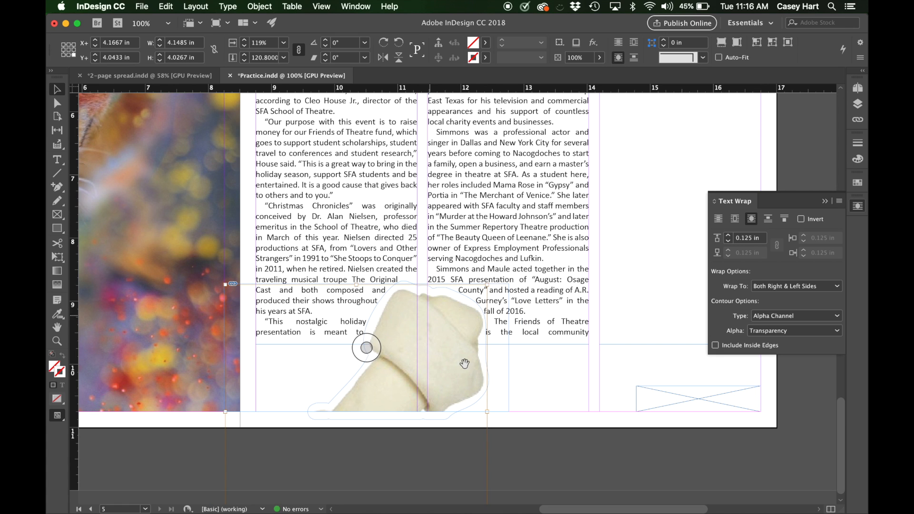
left_click(567, 367)
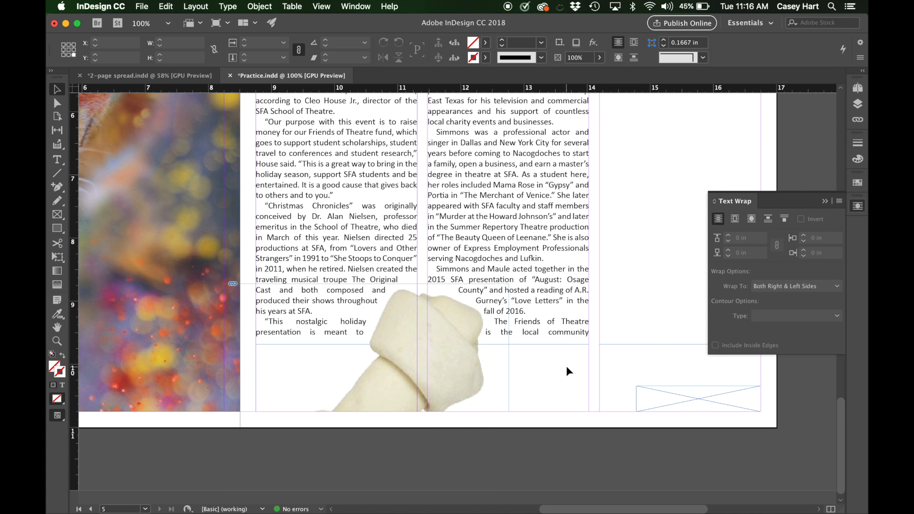
- Extend the first and second text column frames downward beside the bone, making the second one 6.54 in high
scroll(386, 185, "up", 1)
scroll(387, 184, "up", 3)
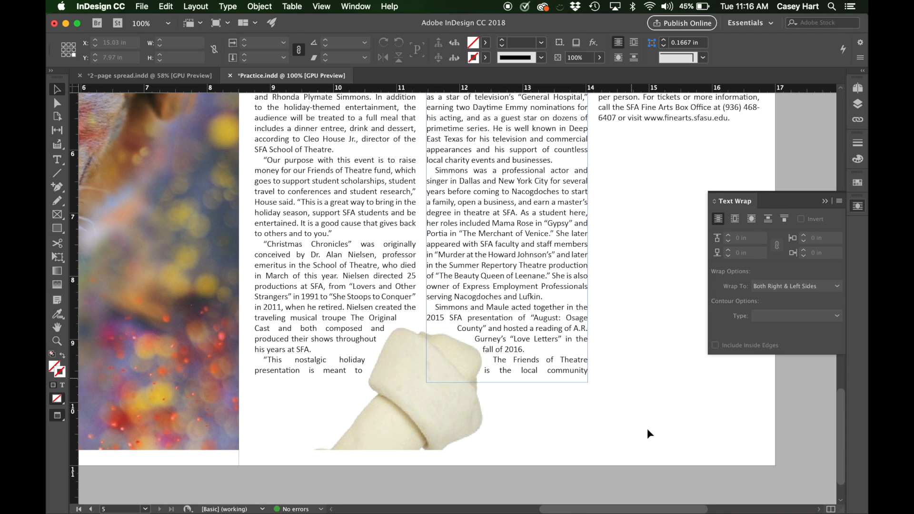
left_click(303, 256)
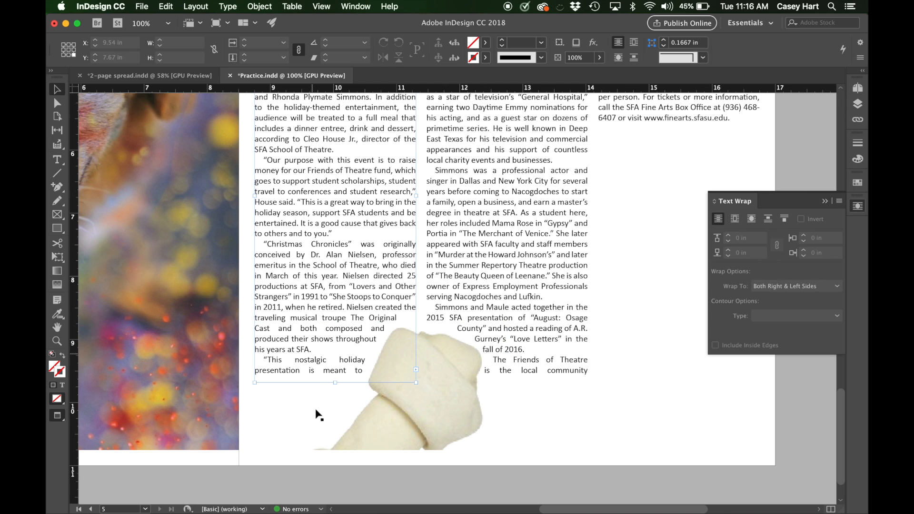
left_click_drag(336, 399, 334, 424)
left_click(520, 379)
left_click_drag(507, 382, 505, 422)
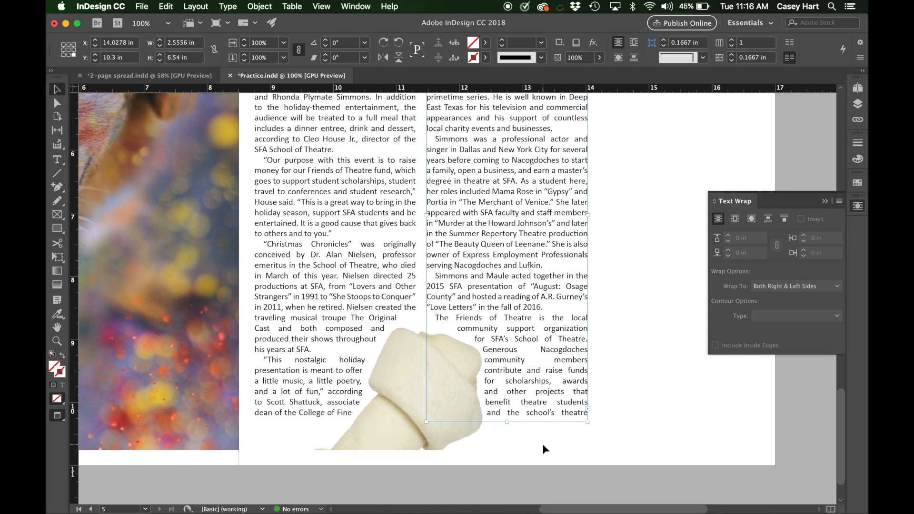
- Examine how the article text flows through the three columns and wraps around the bone image
scroll(542, 444, "up", 5)
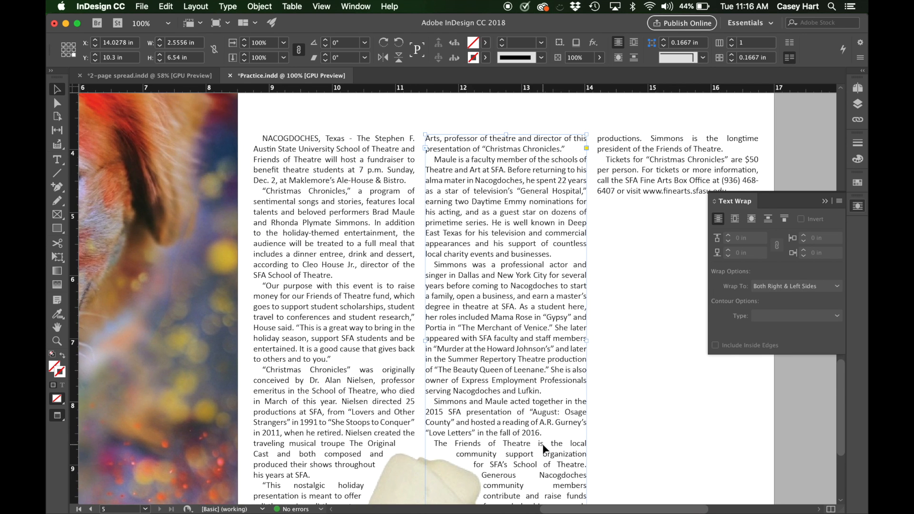
scroll(541, 443, "down", 5)
scroll(542, 443, "down", 1)
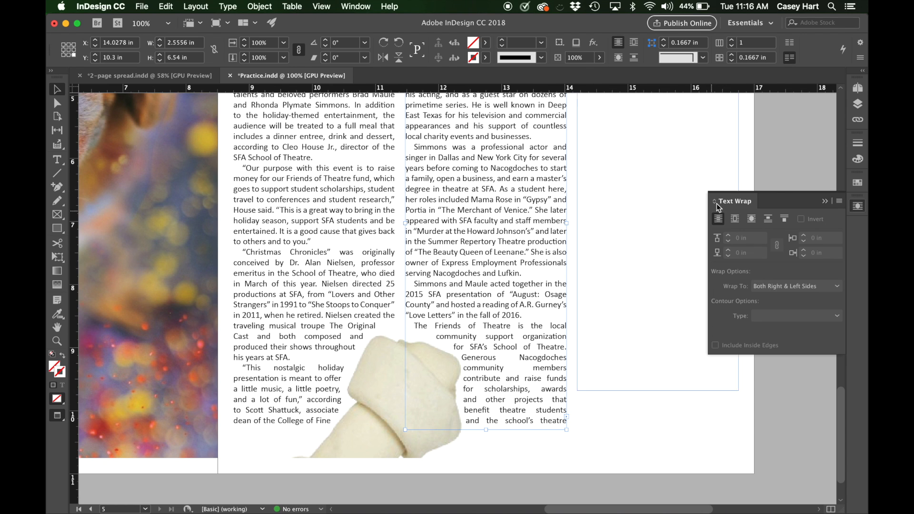
left_click(447, 360)
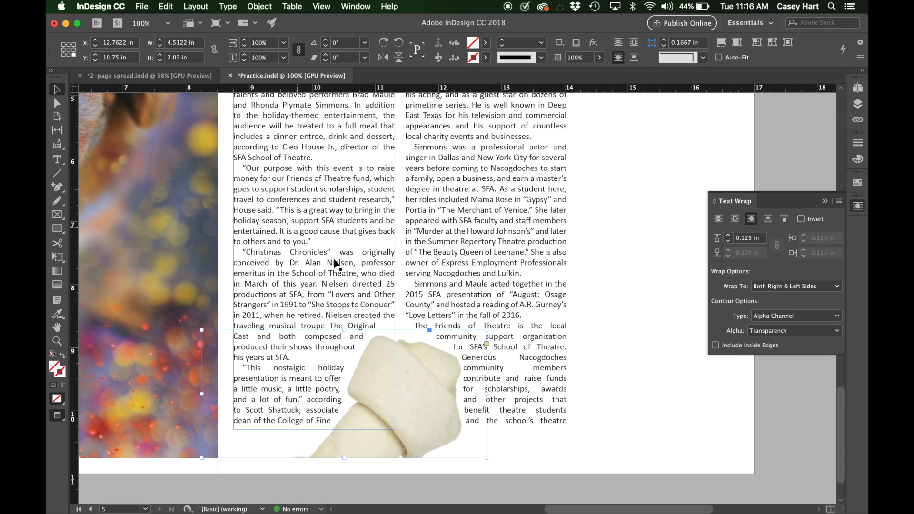
scroll(600, 443, "up", 10)
scroll(600, 443, "right", 4)
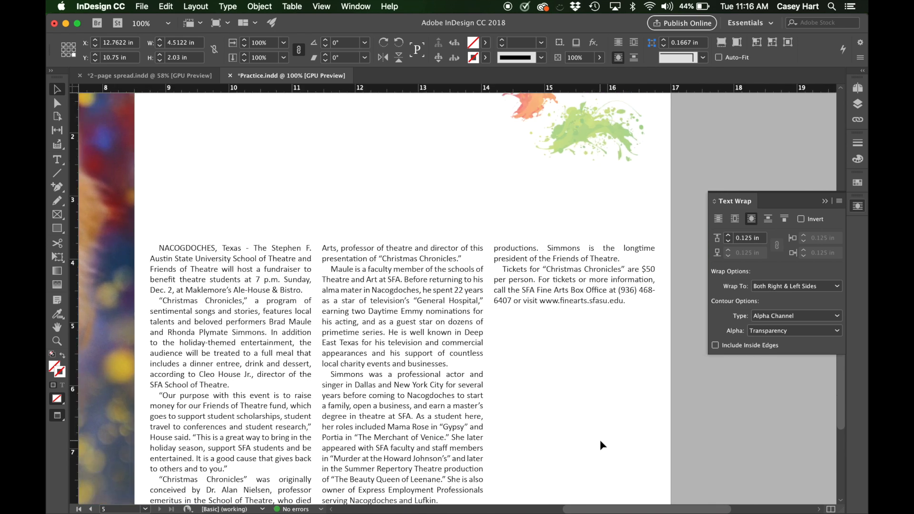
scroll(601, 445, "down", 8)
scroll(601, 445, "left", 4)
scroll(600, 444, "left", 1)
scroll(600, 445, "up", 4)
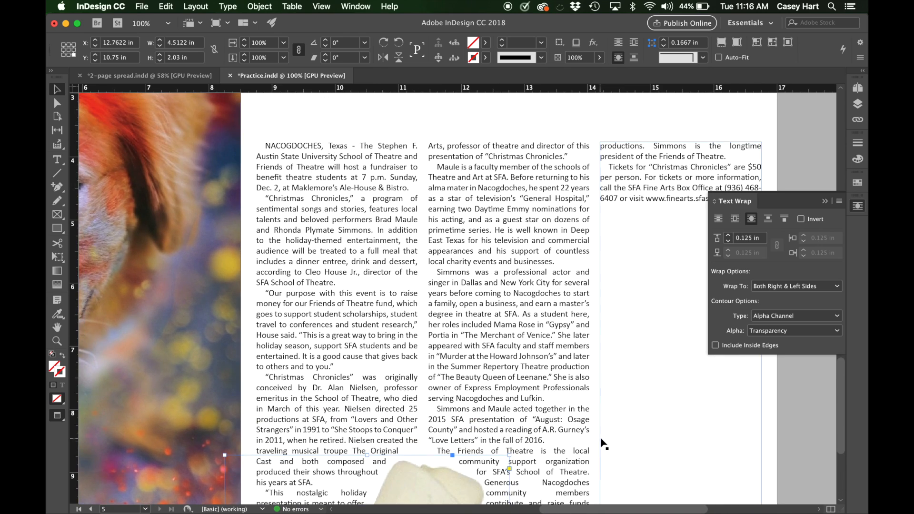
scroll(591, 436, "up", 1)
scroll(591, 435, "right", 1)
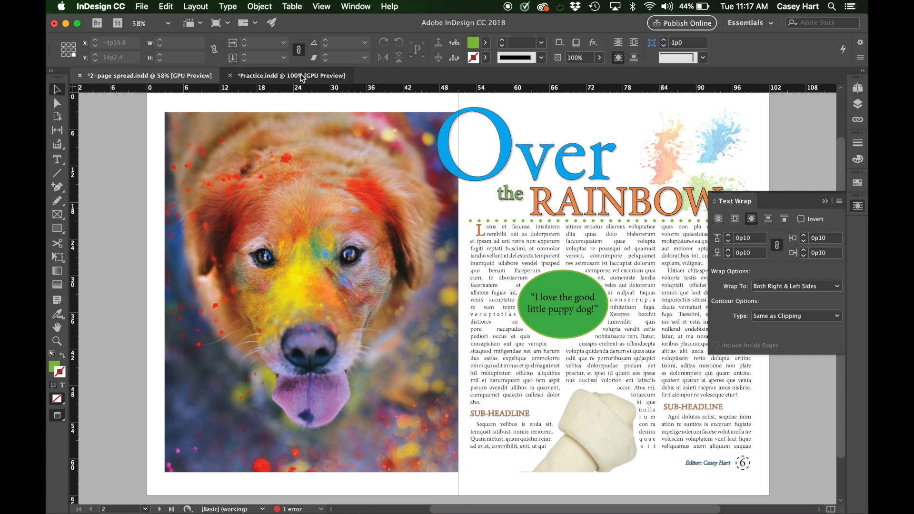
- Draw a circle about 1.7 in across over the gap between the first and second text columns, above the bone, in Practice.indd
scroll(525, 211, "down", 2)
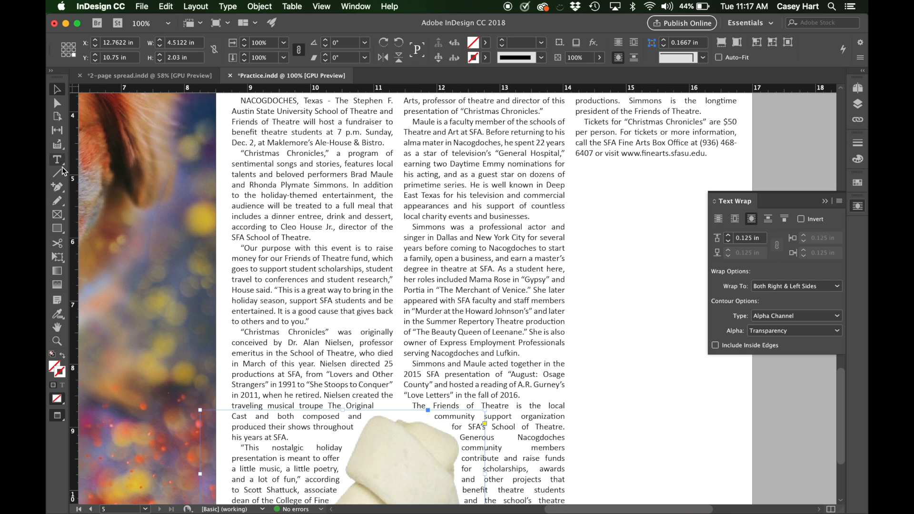
left_click(57, 229)
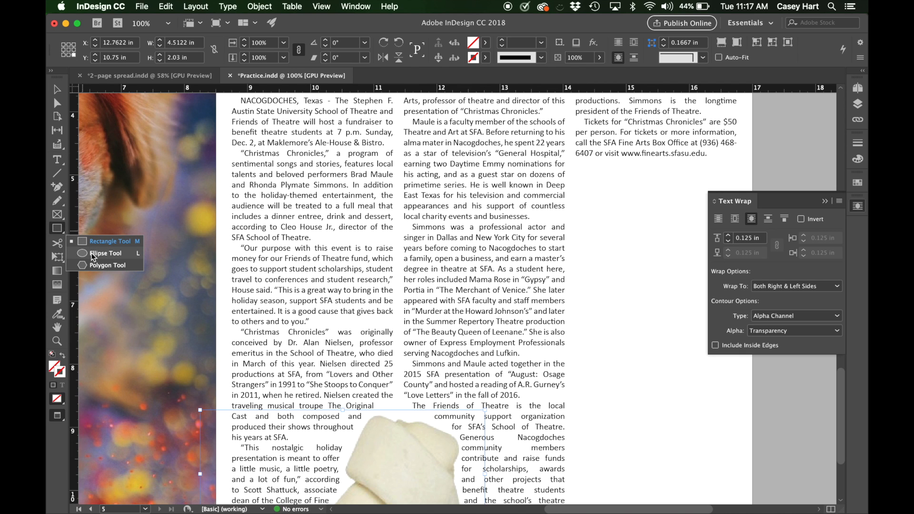
left_click(57, 231)
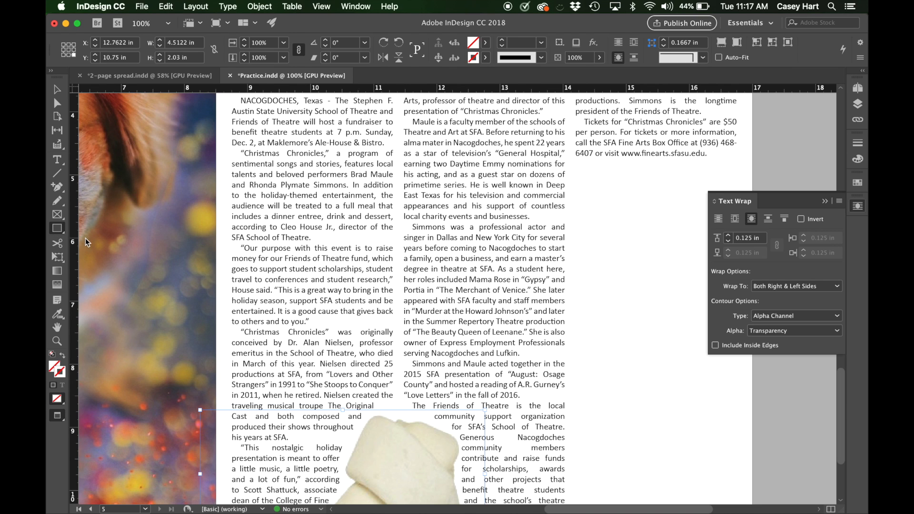
left_click(57, 229)
key("l")
left_click_drag(357, 203, 493, 311)
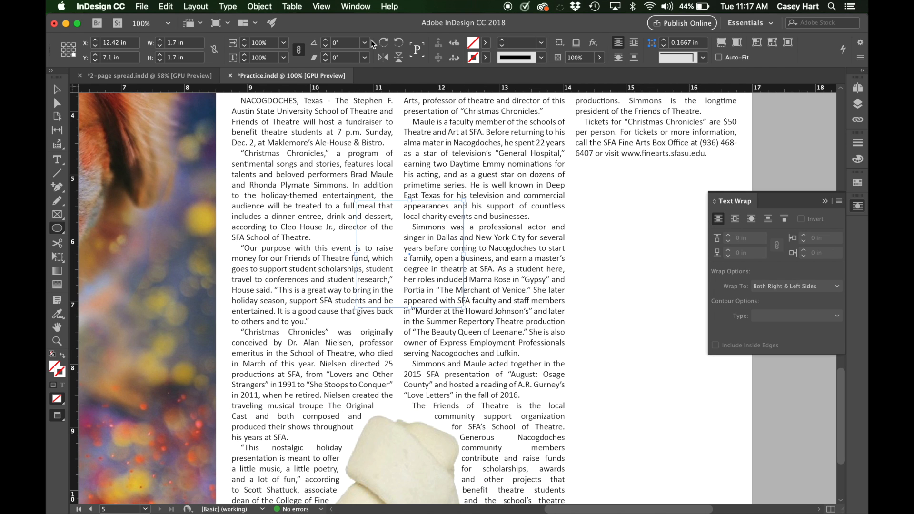
- Fill the circle with green C=75 M=5 Y=100 K=0 and give it a 1 mm yellow C=0 M=0 Y=100 K=0 stroke
left_click(487, 44)
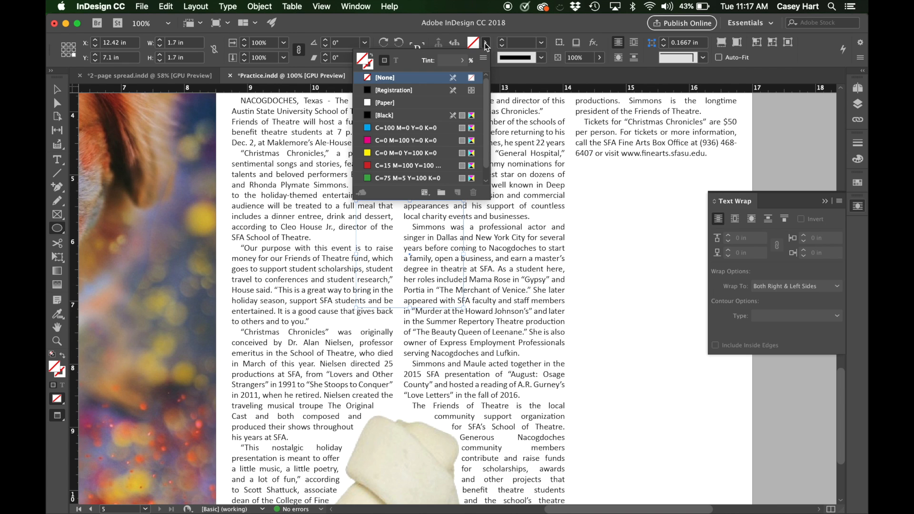
left_click(377, 174)
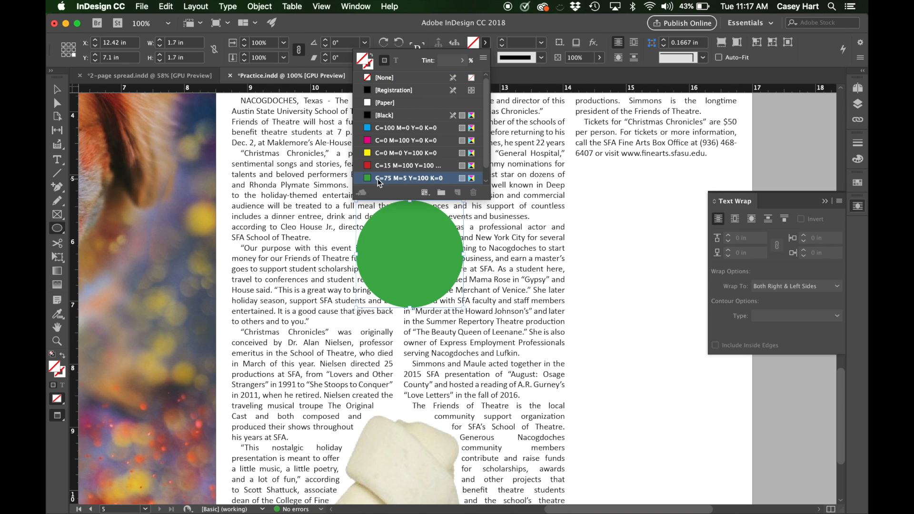
left_click(486, 44)
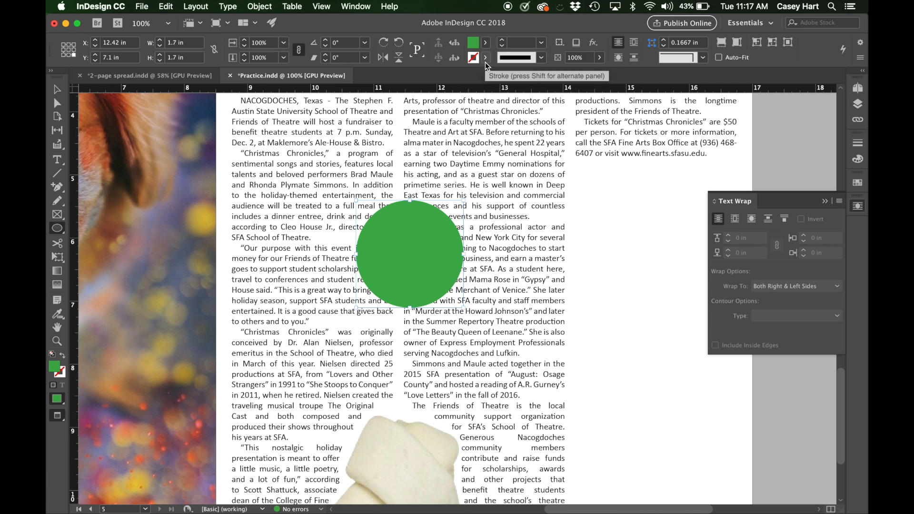
left_click(486, 58)
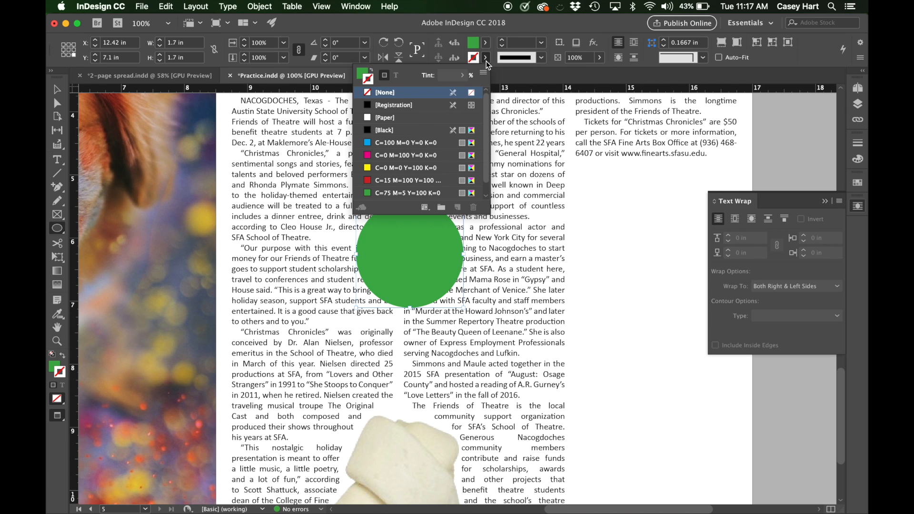
left_click(391, 168)
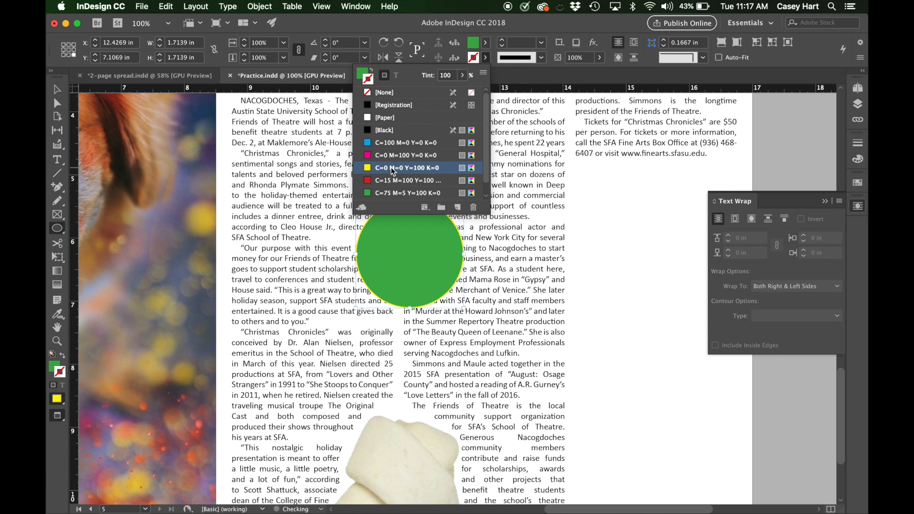
left_click(504, 43)
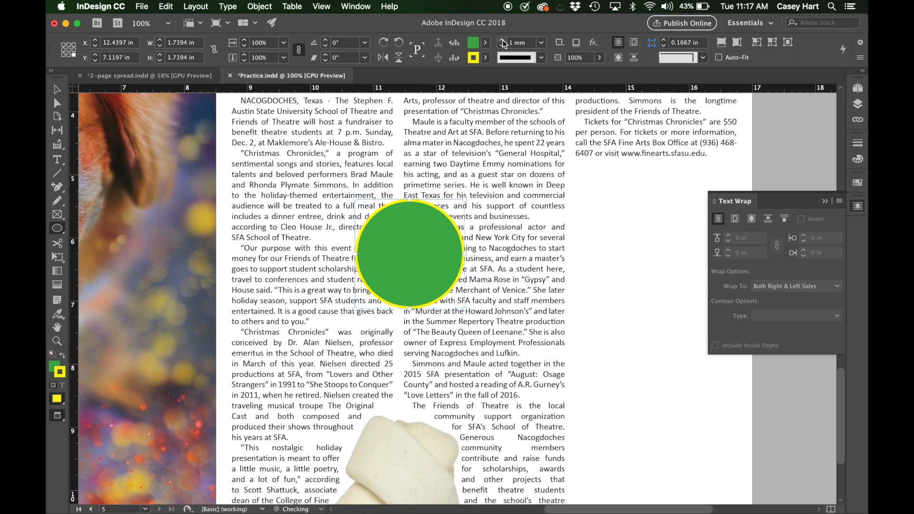
- Shift the green circle slightly up and left, and wrap the article text around its shape with a 0.0625 in offset
mouse_move(47, 160)
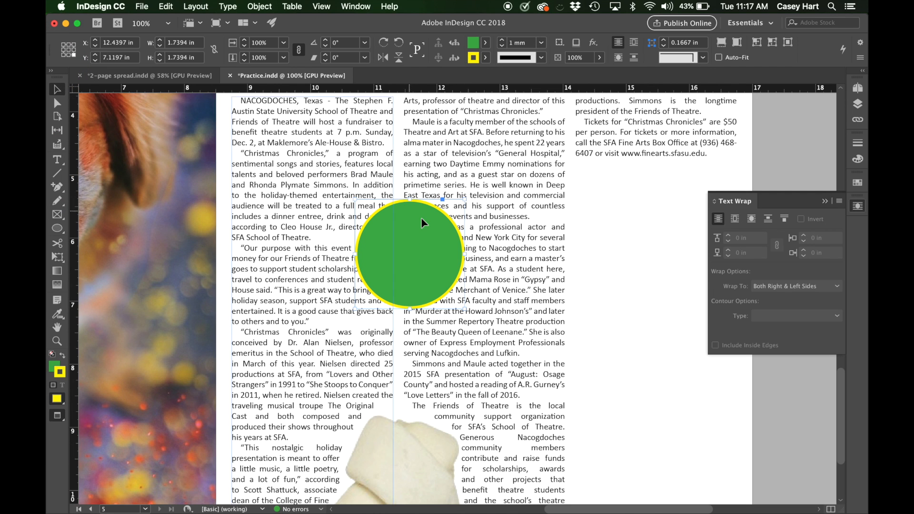
mouse_move(407, 214)
left_mouse_down()
mouse_move(400, 205)
mouse_move(409, 201)
left_mouse_up()
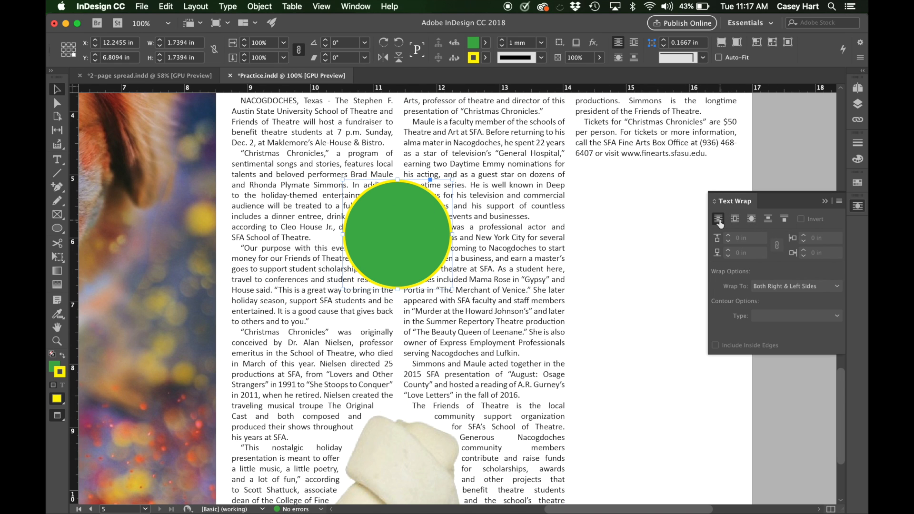
left_click(750, 220)
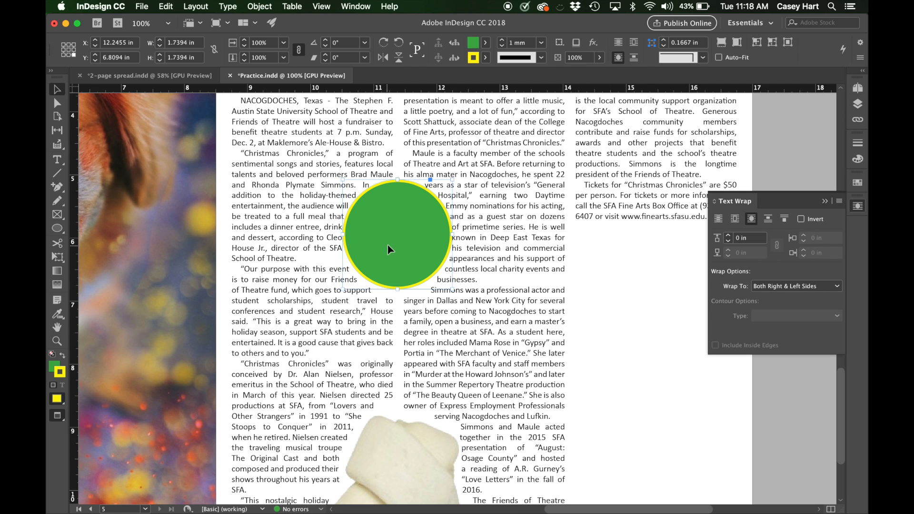
left_click(727, 235)
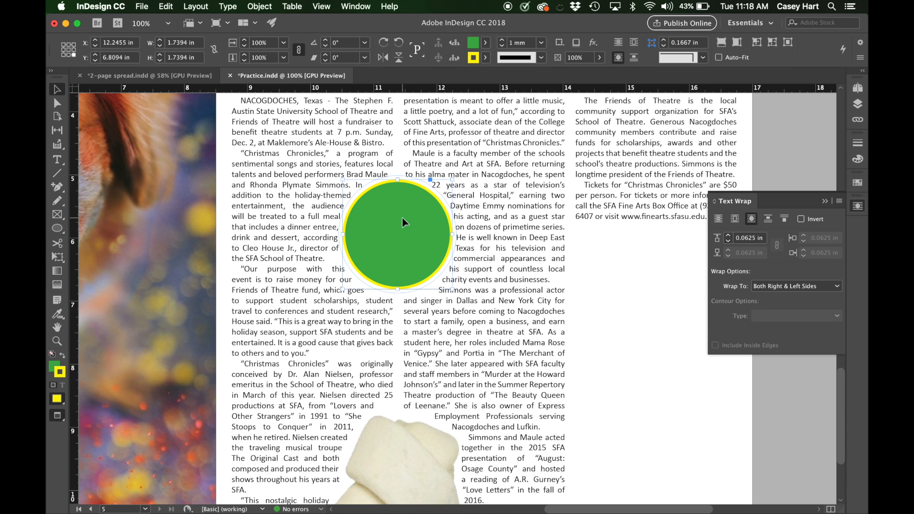
- Create a text frame about 1.97 by 1.02 in on the pasteboard beside the third column, containing the quote “I love the puppy dog!”
key("super+minus")
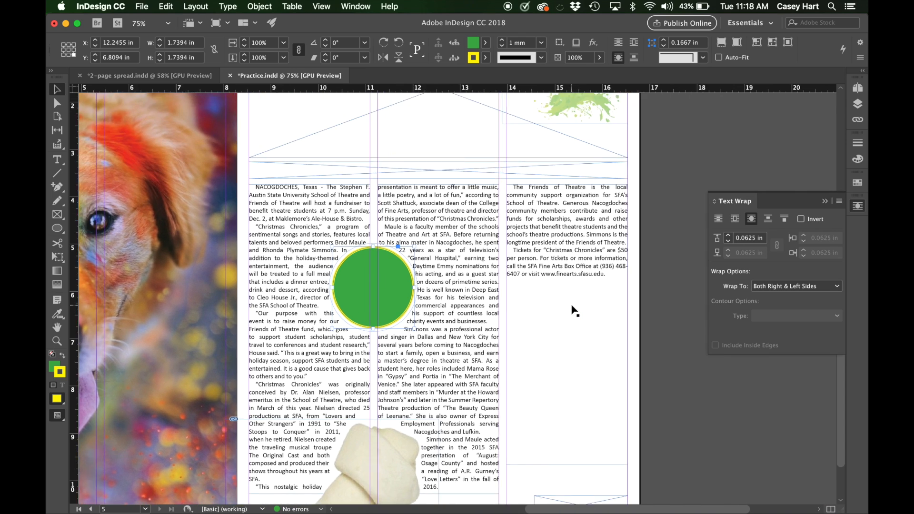
scroll(573, 310, "right", 4)
scroll(573, 310, "down", 1)
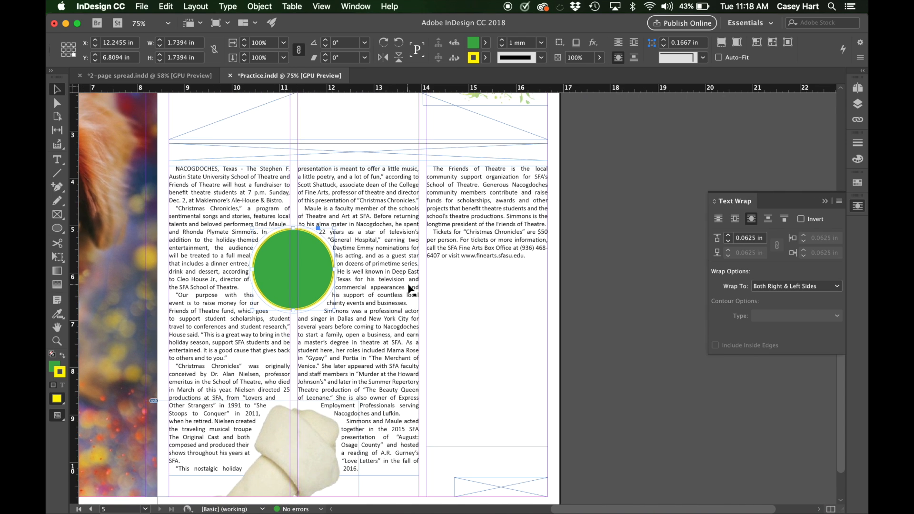
scroll(476, 300, "right", 1)
left_click(580, 313)
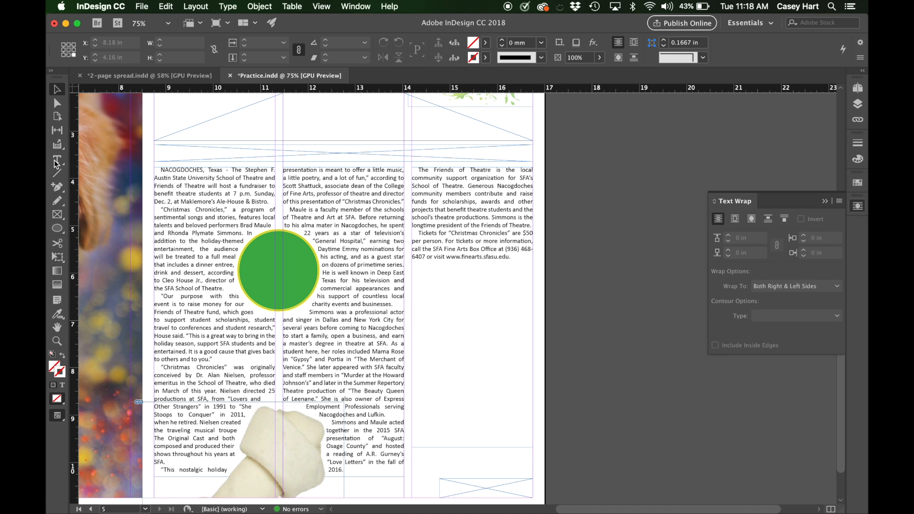
key("t")
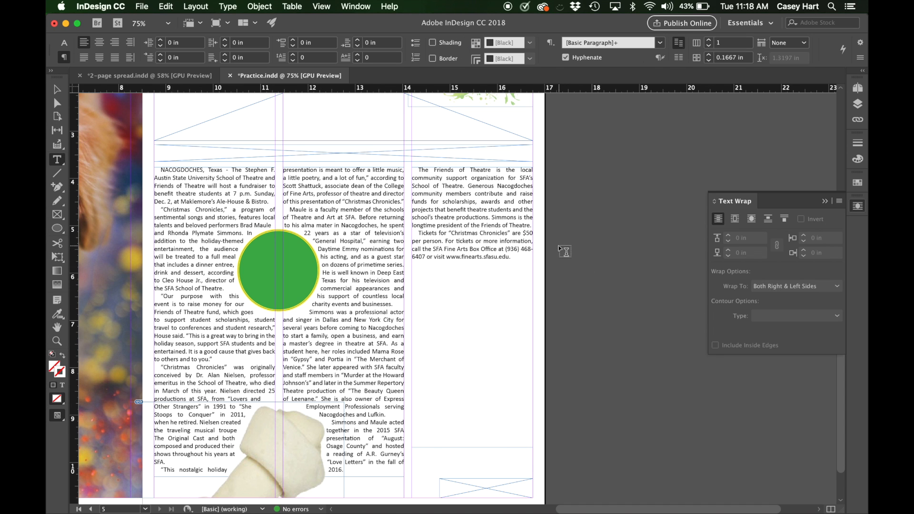
left_click_drag(556, 257, 650, 304)
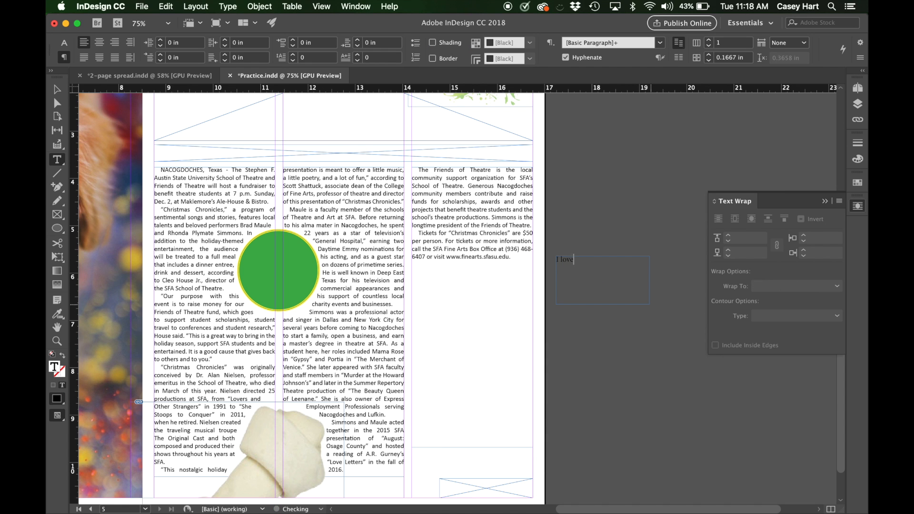
type("I love the puppy dog!”")
left_click(587, 260)
type("“")
key("BackSpace")
type("“")
left_click(57, 91)
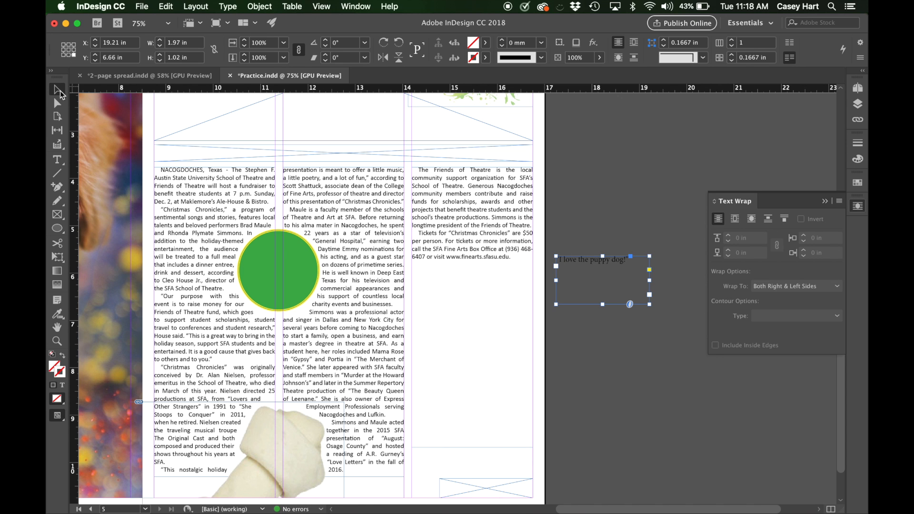
- Shrink the quote frame to 1.58 by 0.235 in, try it over the green circle and move it below the third column's text
left_click_drag(601, 304, 602, 267)
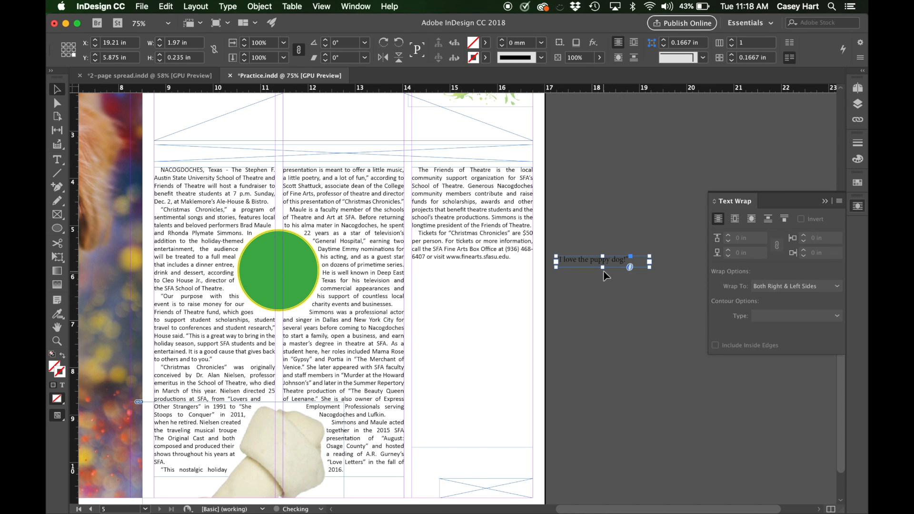
left_click_drag(604, 268, 322, 271)
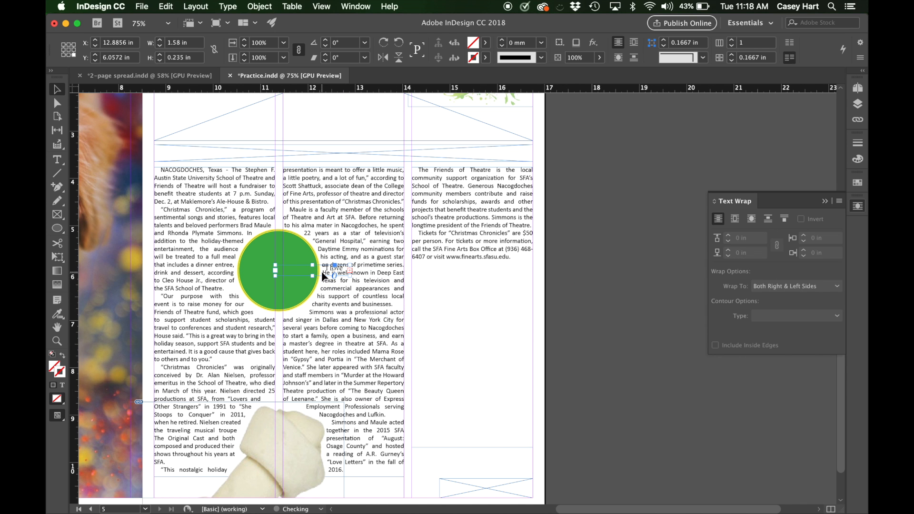
key("super+equal")
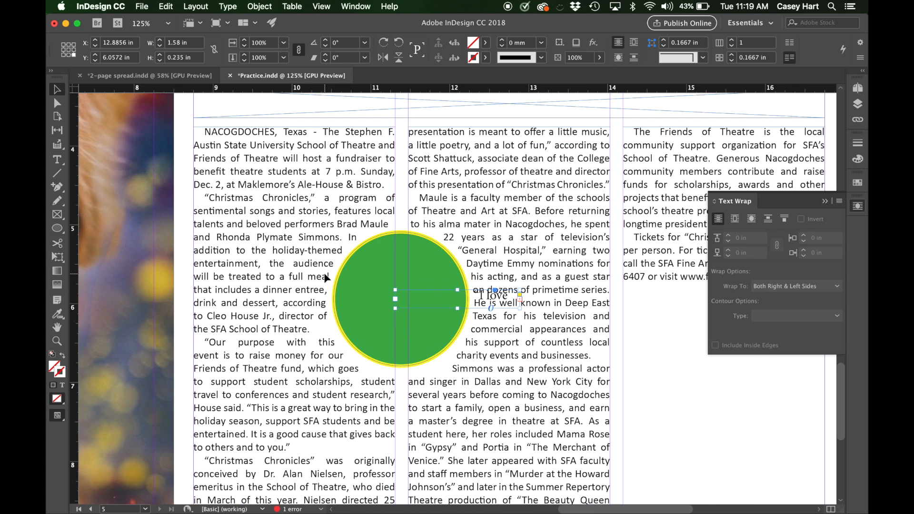
left_click_drag(480, 311, 781, 407)
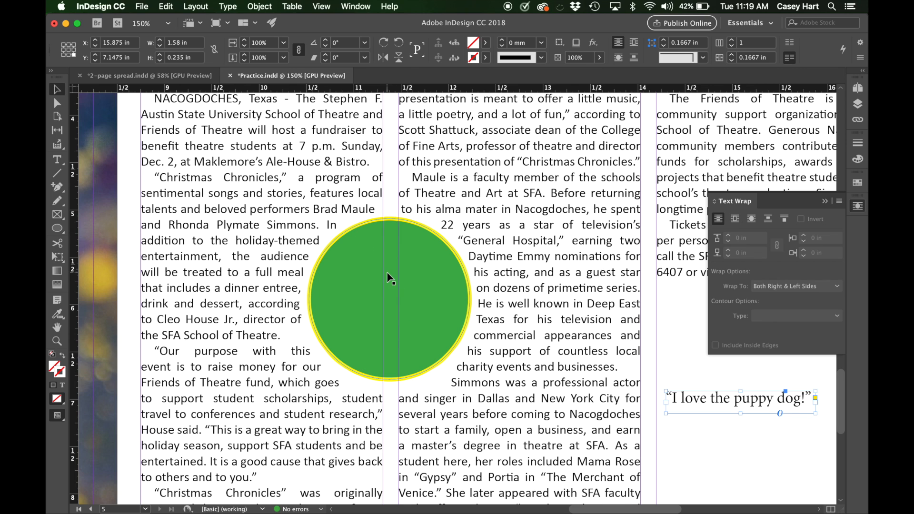
- Try the quote frame over the green circle again and return it to the blank area below the third column's text
left_click(236, 4)
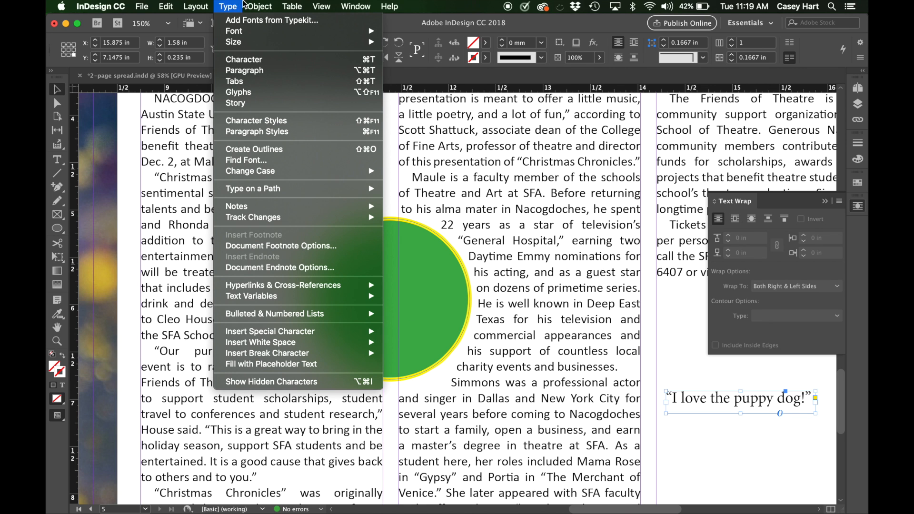
mouse_move(260, 6)
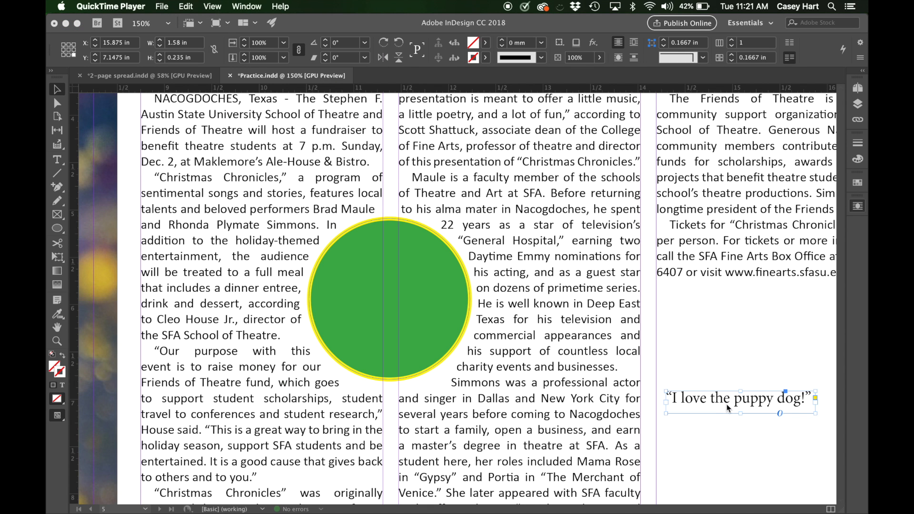
left_click(720, 405)
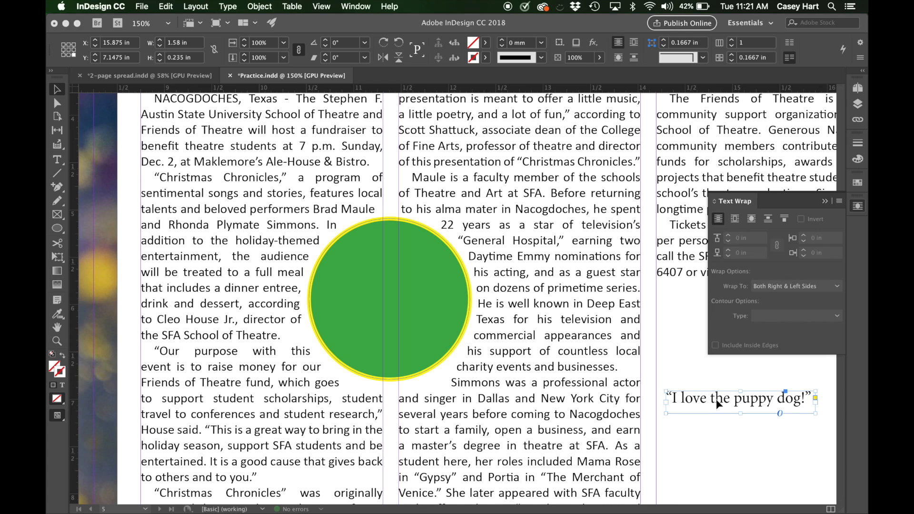
left_click_drag(714, 403, 494, 298)
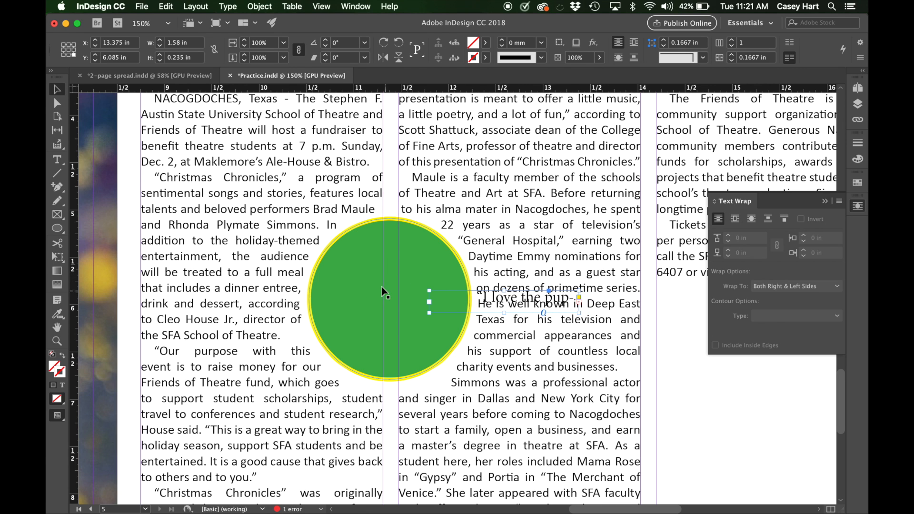
left_click_drag(519, 310, 770, 427)
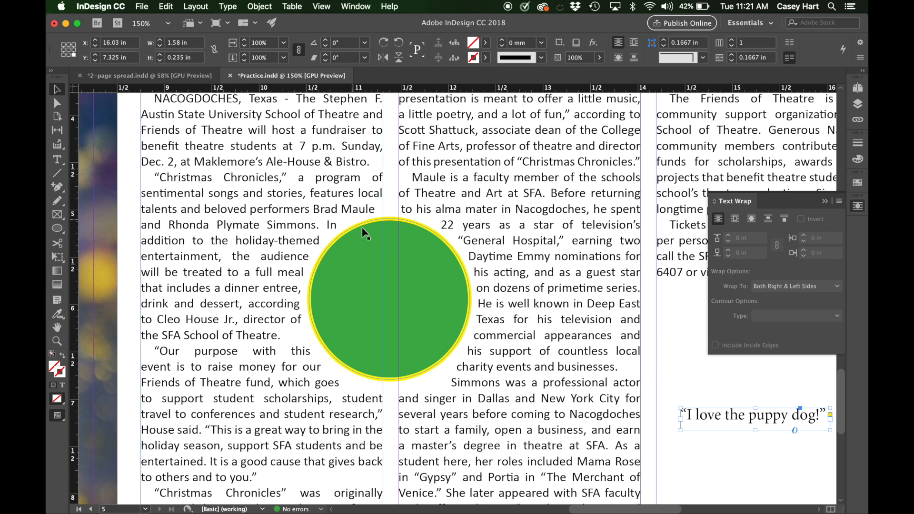
left_click_drag(720, 414, 707, 390)
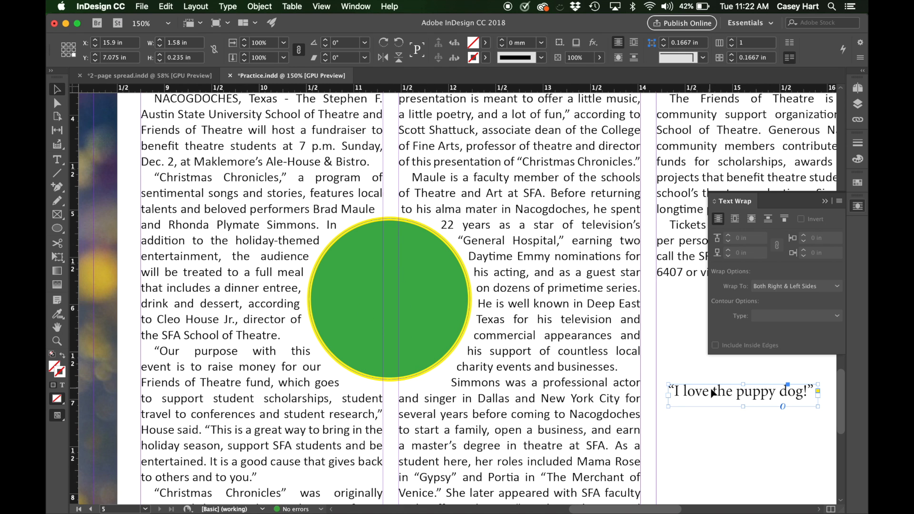
left_click_drag(720, 395, 713, 380)
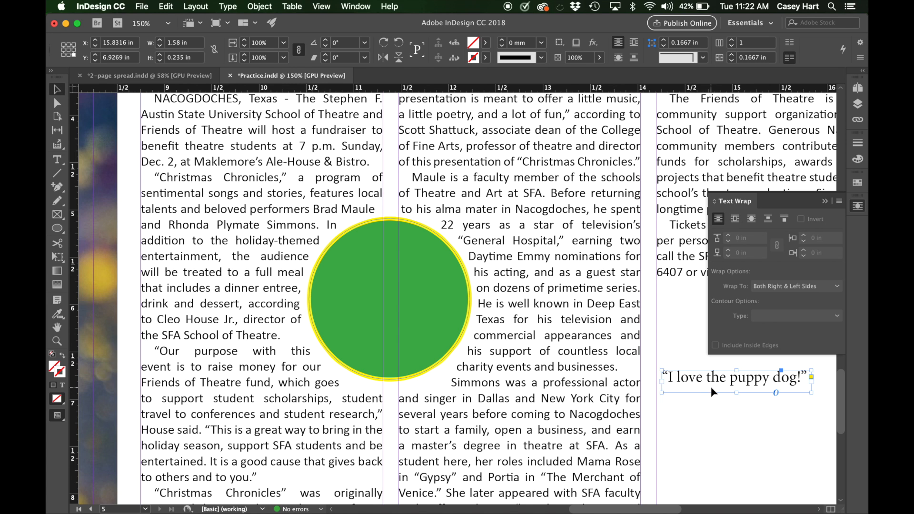
- Collapse the Text Wrap settings and set the quote's text frame options to ignore text wrap
left_click(826, 201)
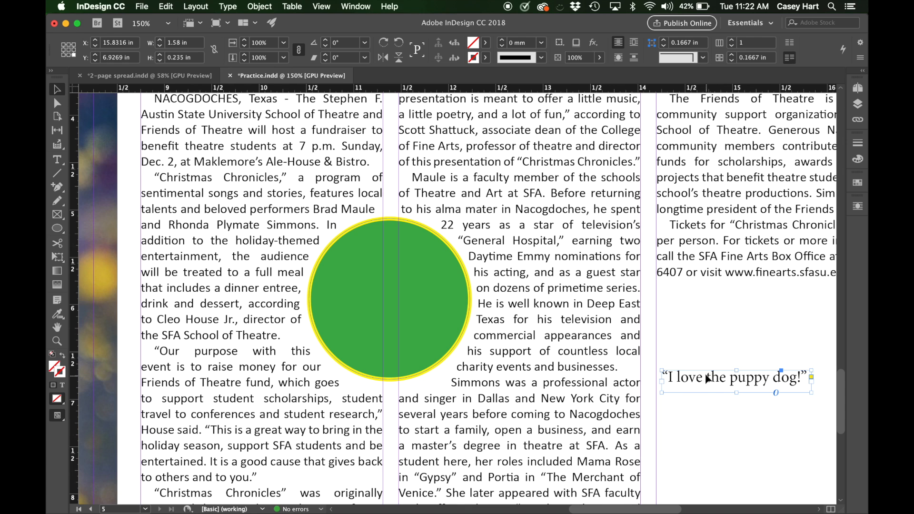
left_click(259, 6)
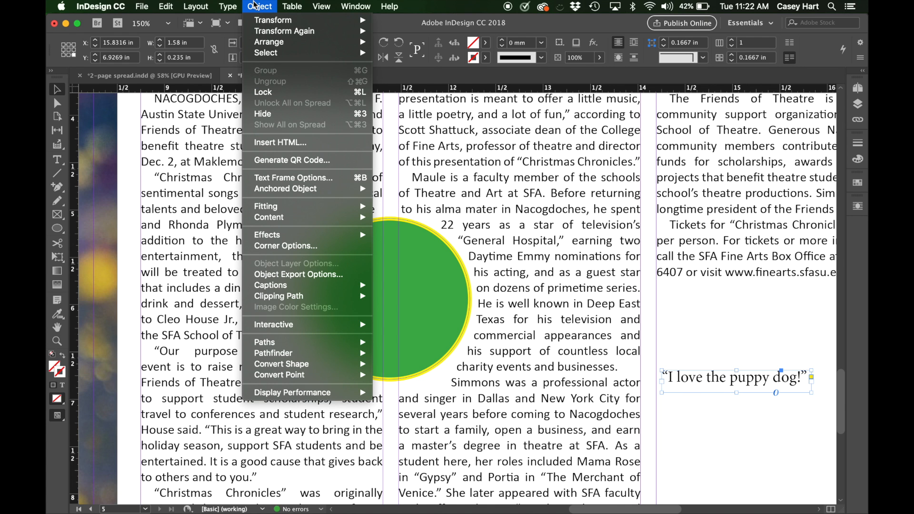
left_click(296, 181)
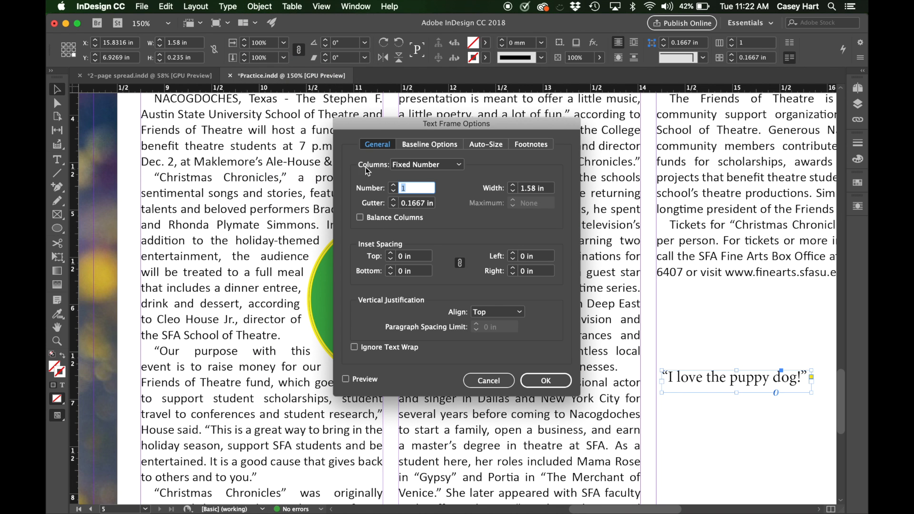
left_click(354, 347)
left_click(543, 384)
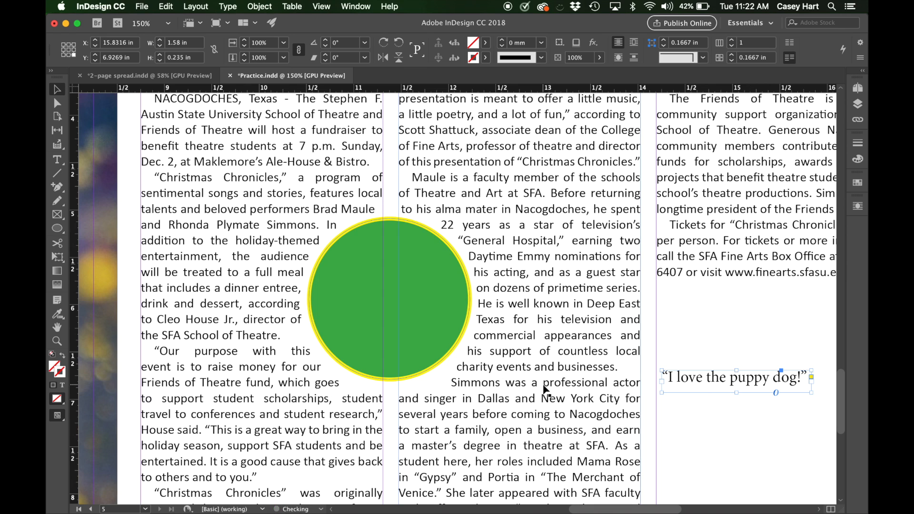
- Move the quote frame onto the green circle and enlarge its text by 4 pt
left_click_drag(734, 378, 385, 286)
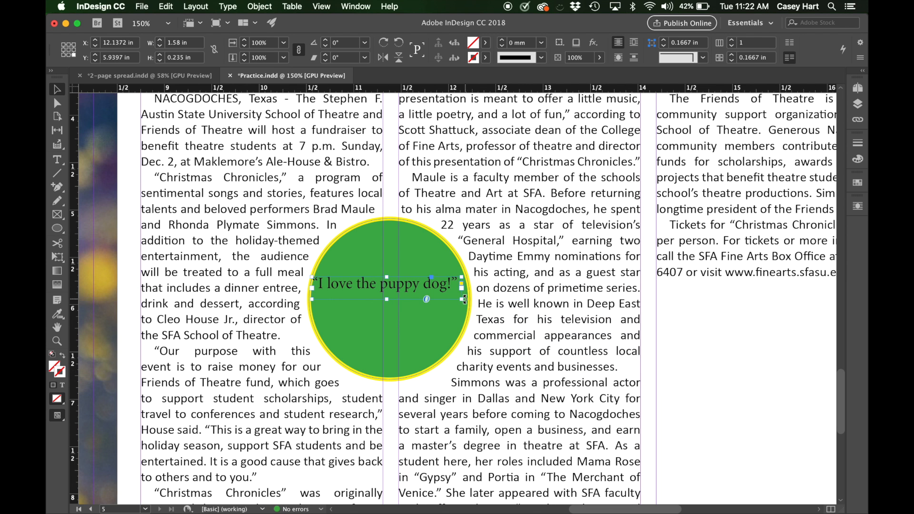
double_click(417, 289)
key("super+a")
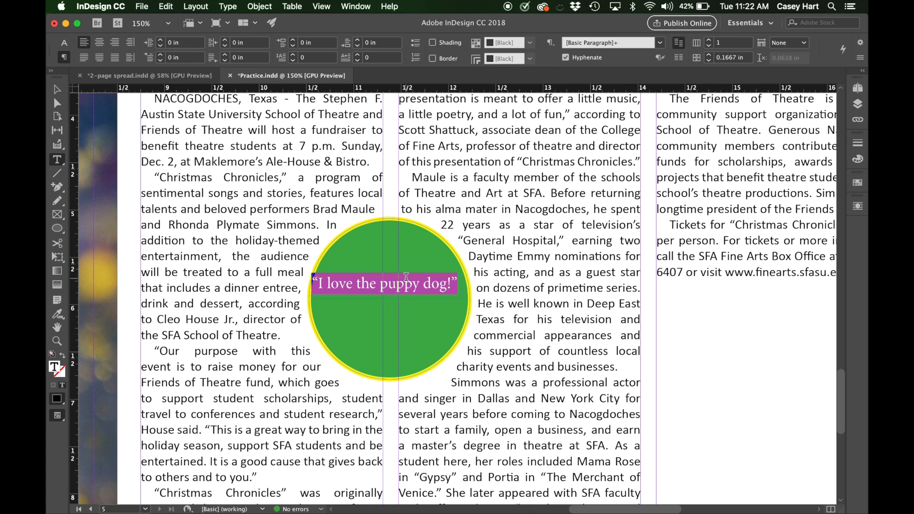
left_click(64, 42)
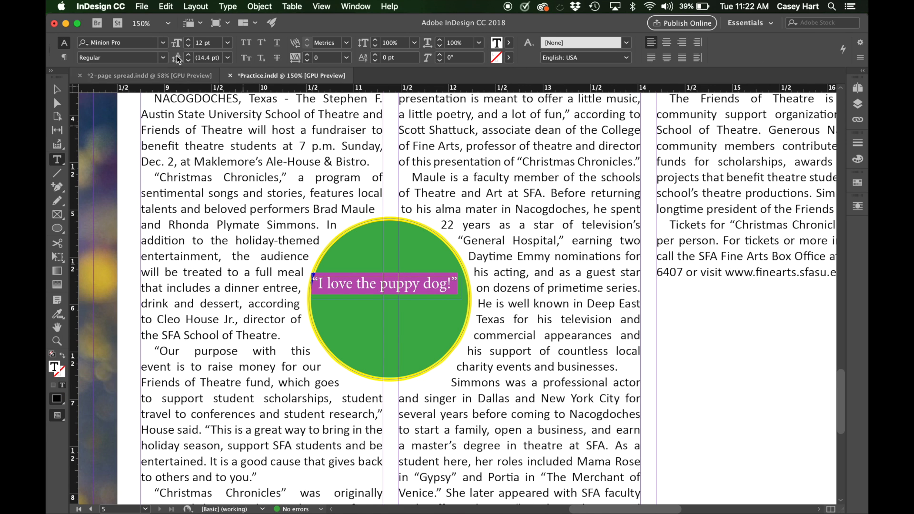
left_click(189, 43)
left_click(188, 43)
left_click(189, 42)
left_click(189, 43)
left_click(57, 89)
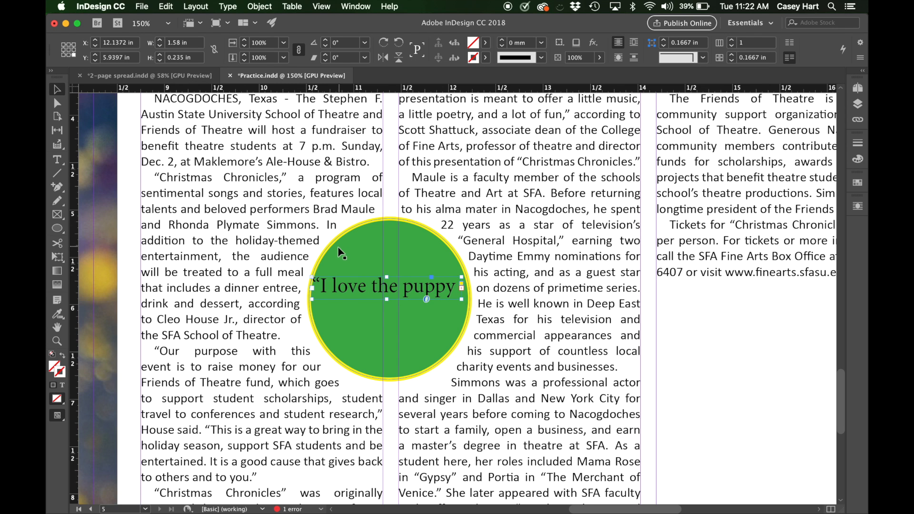
- Resize the quote's text frame to about 1.35 by 1.06 in and reposition it inside the green circle
left_click_drag(388, 300, 387, 351)
mouse_move(388, 276)
left_mouse_down()
mouse_move(388, 252)
mouse_move(399, 275)
mouse_move(390, 281)
left_mouse_up()
left_click_drag(472, 322, 451, 322)
mouse_move(378, 295)
left_mouse_down()
mouse_move(395, 296)
mouse_move(372, 278)
left_mouse_up()
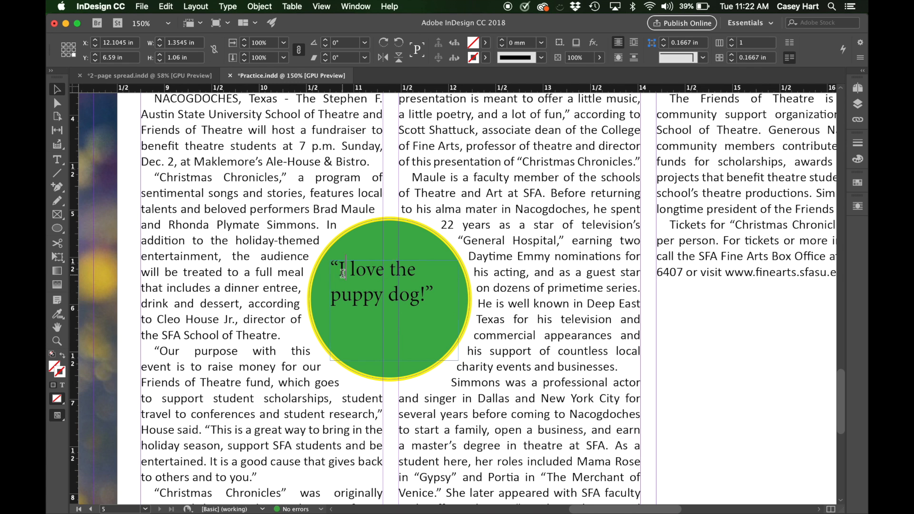
- Try larger font sizes for the quote text and settle on 19 pt so it fits on two lines
triple_click(342, 274)
key("ctrl+a")
left_click(190, 40)
left_click(189, 40)
left_click(190, 40)
left_click(189, 40)
left_click(190, 40)
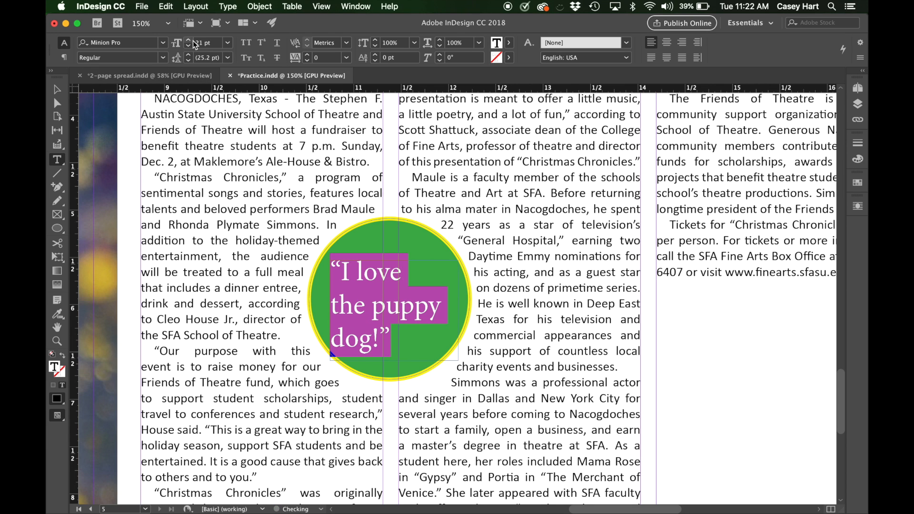
left_click(190, 40)
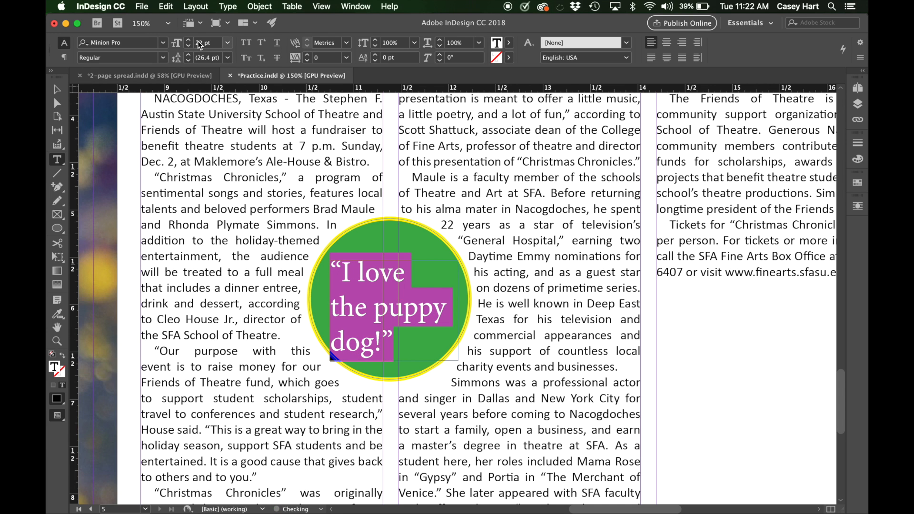
left_click(189, 40)
left_click(189, 40)
left_click(190, 40)
left_click(189, 40)
left_click(189, 48)
left_click(189, 49)
left_click(190, 48)
left_click(189, 48)
left_click(189, 48)
left_click(190, 48)
left_click(190, 48)
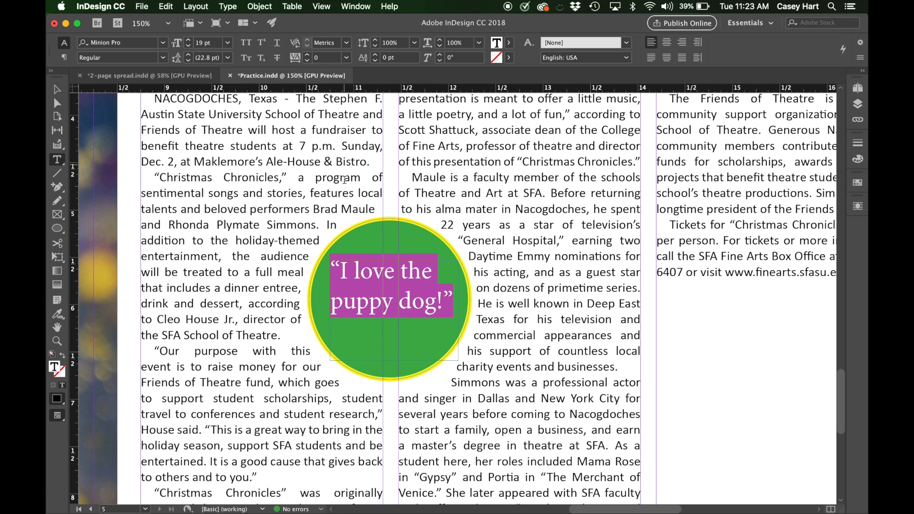
- Nudge the quote frame slightly down toward the middle of the green circle
key("Escape")
left_click(401, 304)
left_click_drag(401, 310, 402, 313)
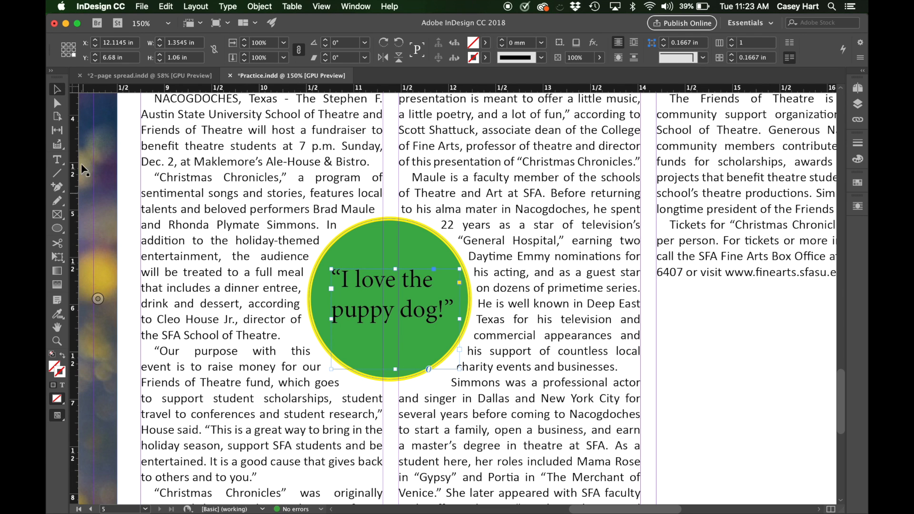
- Flatten the green circle into an oval about 1.74 by 1.21 in and adjust its position around the quote
left_click(395, 231)
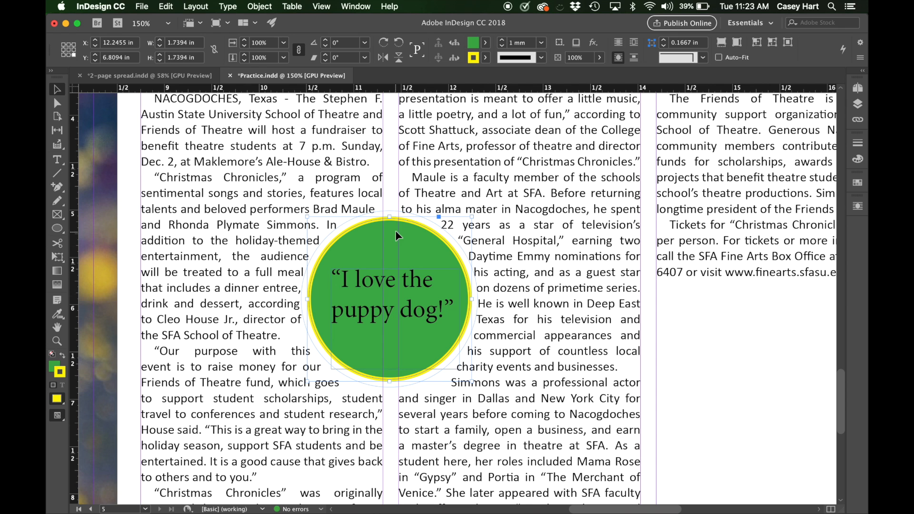
left_click_drag(392, 221, 391, 241)
left_click_drag(389, 381, 389, 350)
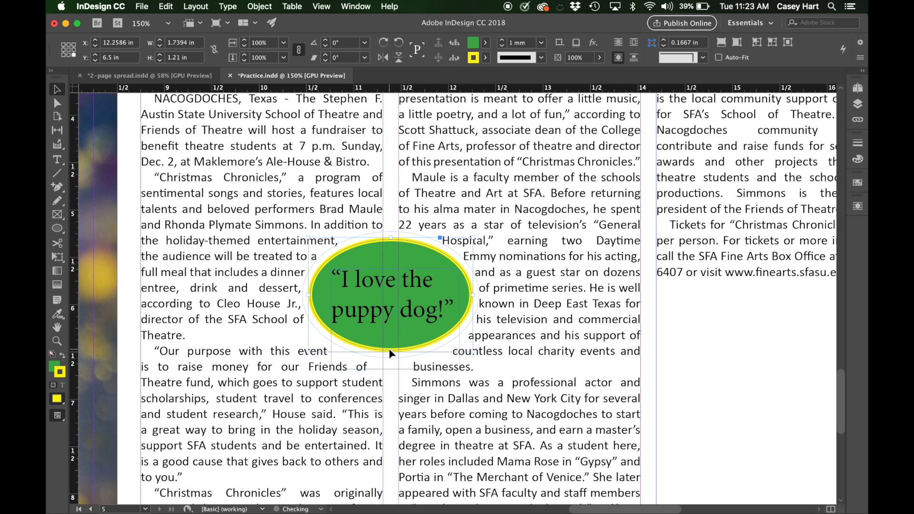
left_click_drag(398, 318, 389, 323)
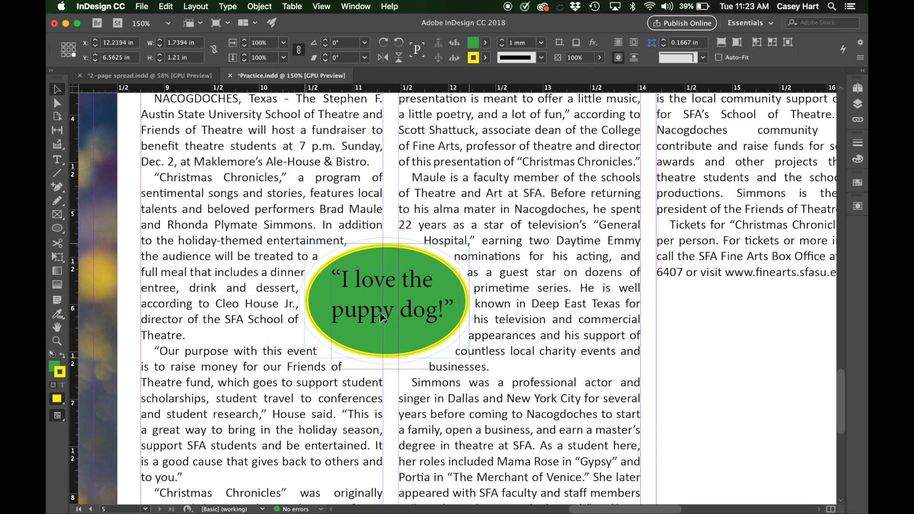
key("super+z")
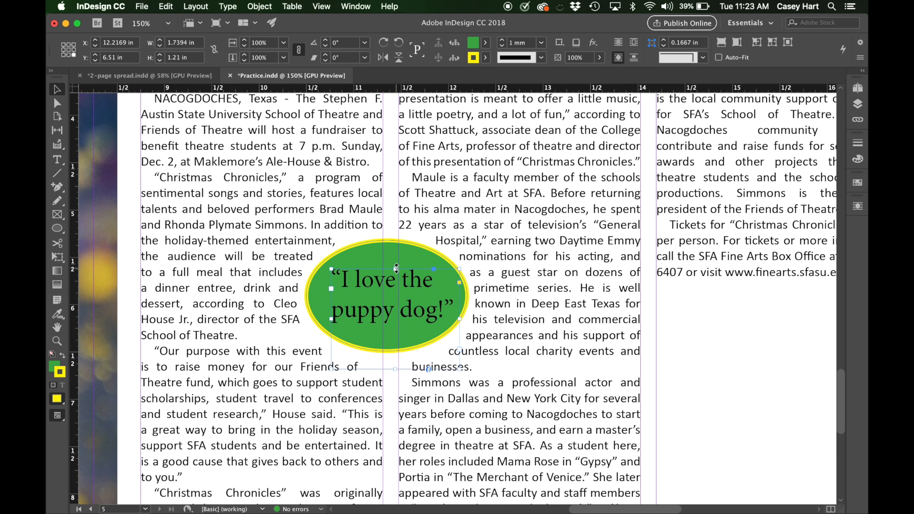
- Tighten the leading of the whole two-line quote to 17 pt
double_click(409, 283)
triple_click(409, 284)
left_click_drag(455, 312, 325, 276)
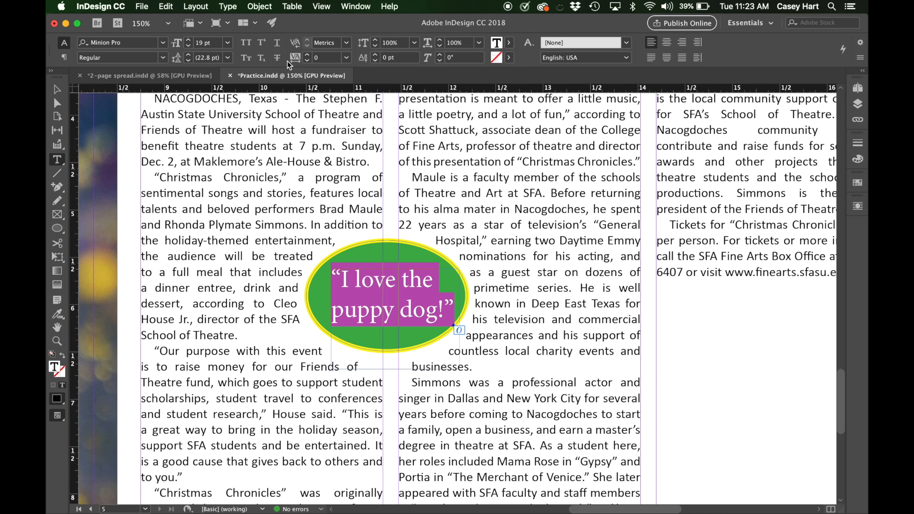
left_click(63, 57)
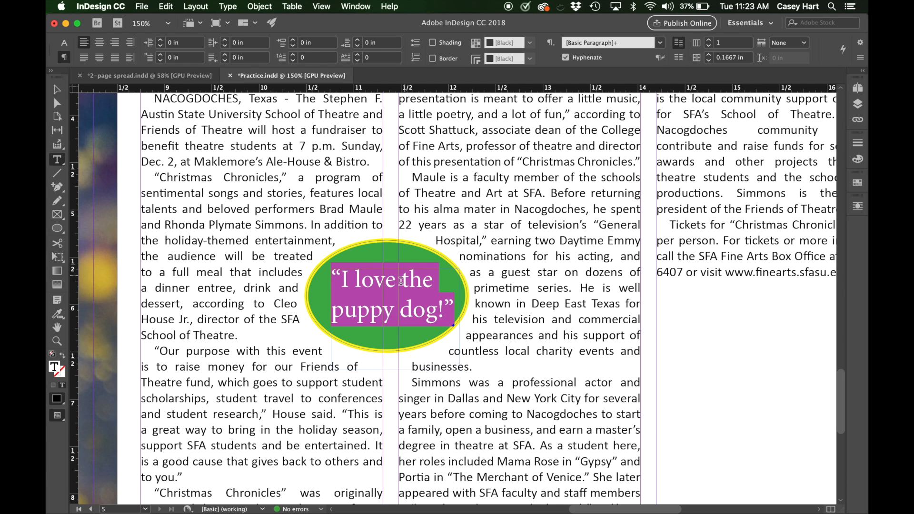
triple_click(377, 292)
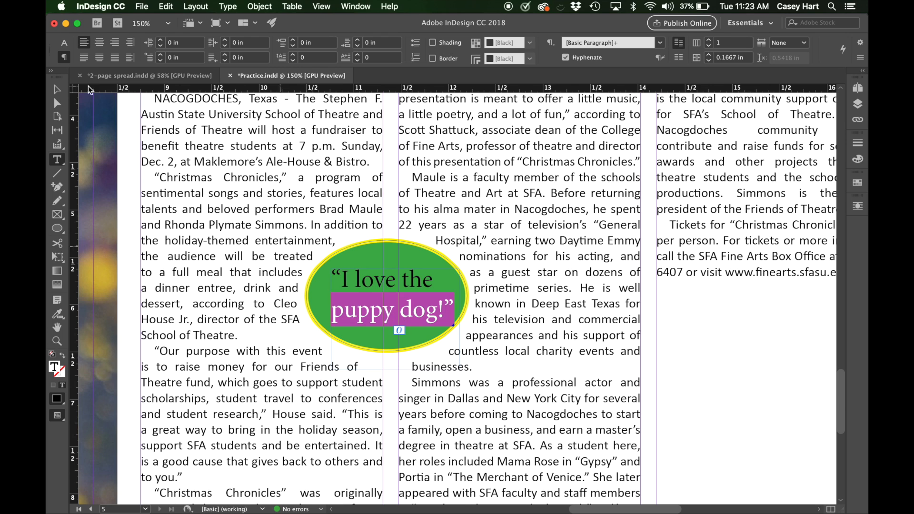
left_click(64, 43)
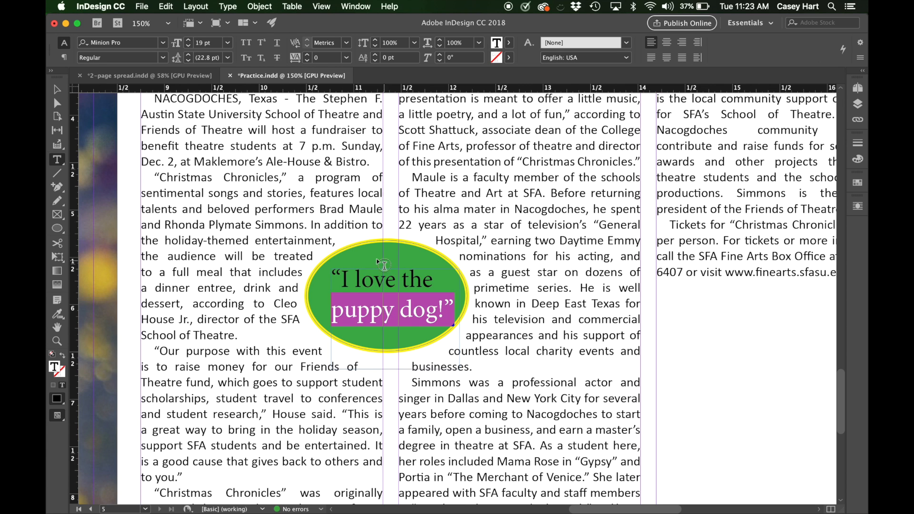
left_click_drag(335, 276, 460, 306)
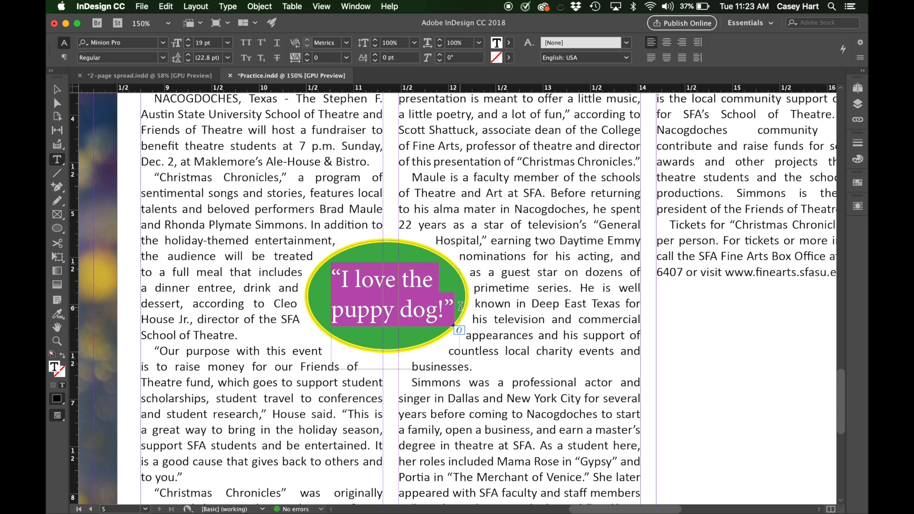
left_click(188, 61)
left_click(188, 61)
left_click(188, 60)
left_click(188, 60)
left_click(188, 60)
left_click(188, 59)
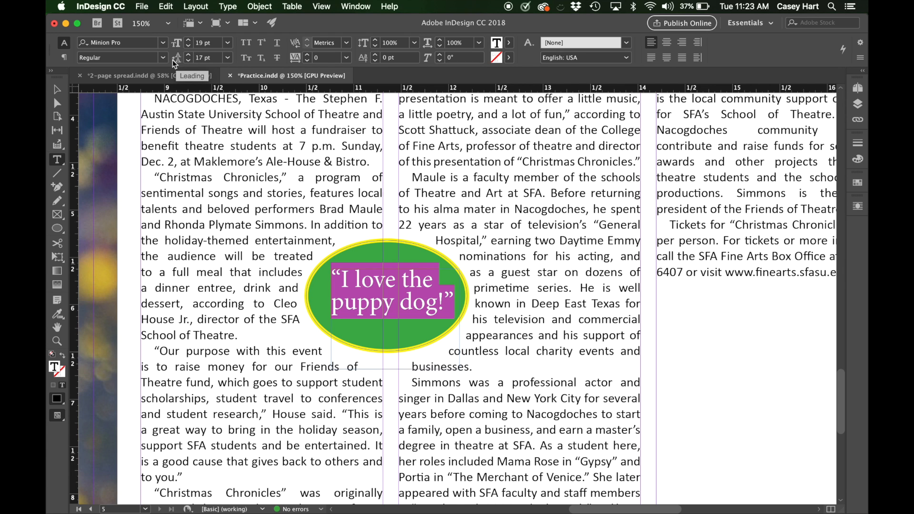
- Nudge the quote frame slightly up within the green oval
right_click(59, 93)
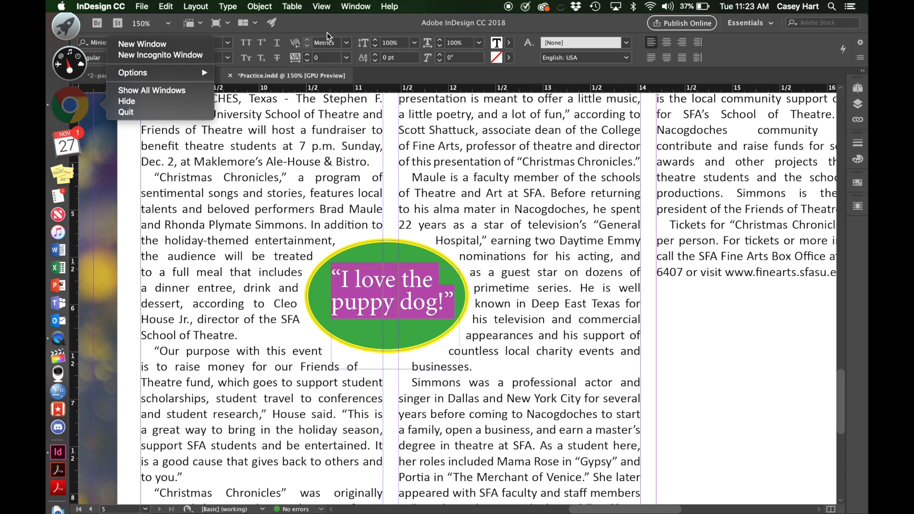
key("Escape")
key("Escape")
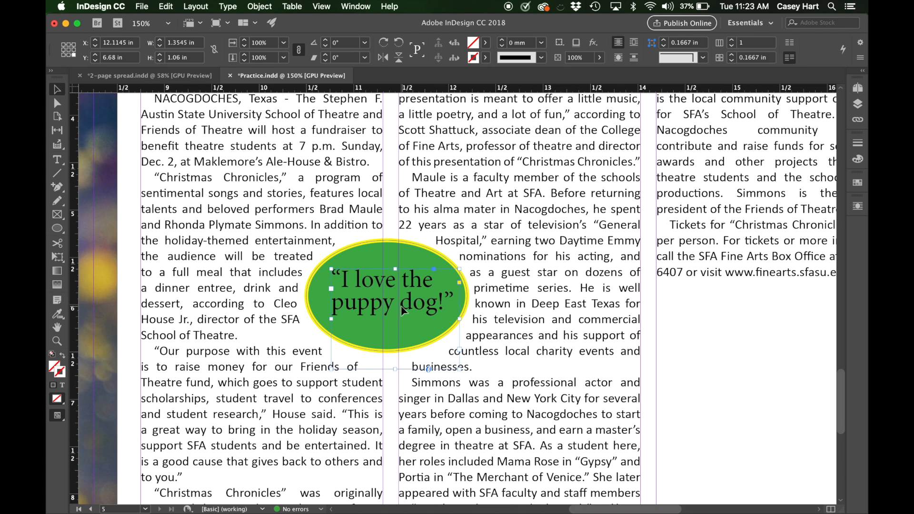
left_click_drag(404, 312, 403, 309)
left_click(662, 379)
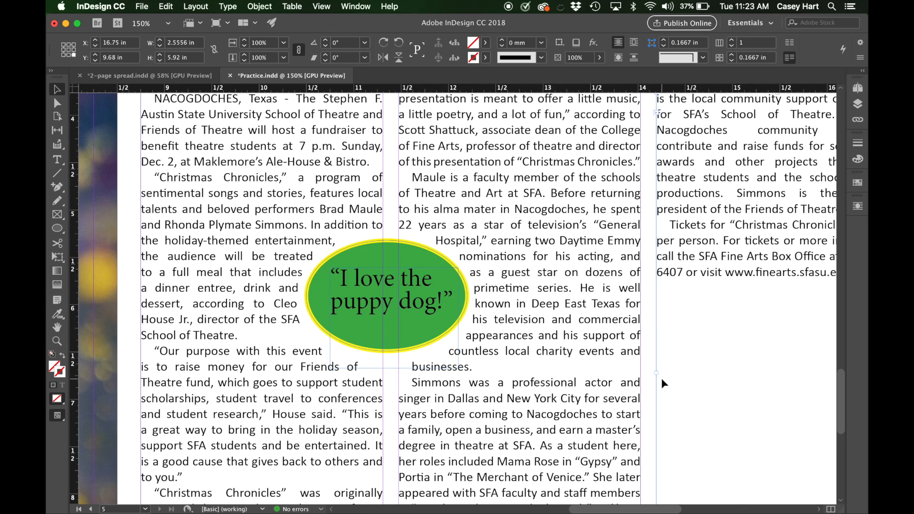
- Examine the article columns and pull quote at 75% zoom in preview mode without guides
key("super+minus")
key("super+minus")
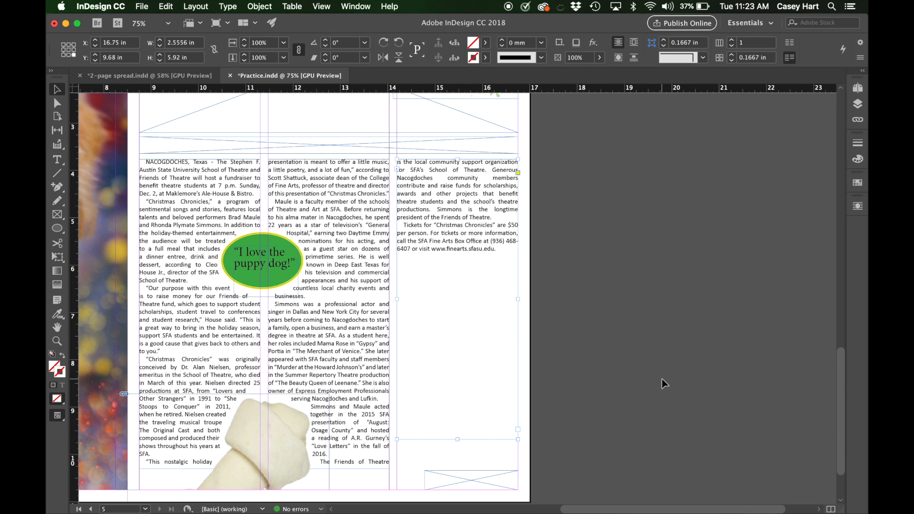
scroll(506, 325, "left", 5)
scroll(507, 325, "down", 1)
scroll(506, 325, "left", 2)
scroll(507, 325, "down", 2)
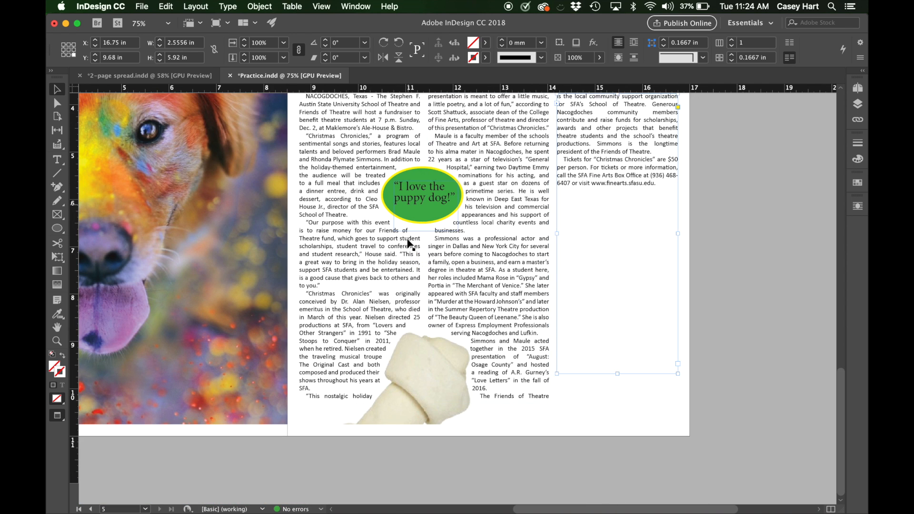
scroll(500, 245, "up", 3)
scroll(500, 245, "left", 1)
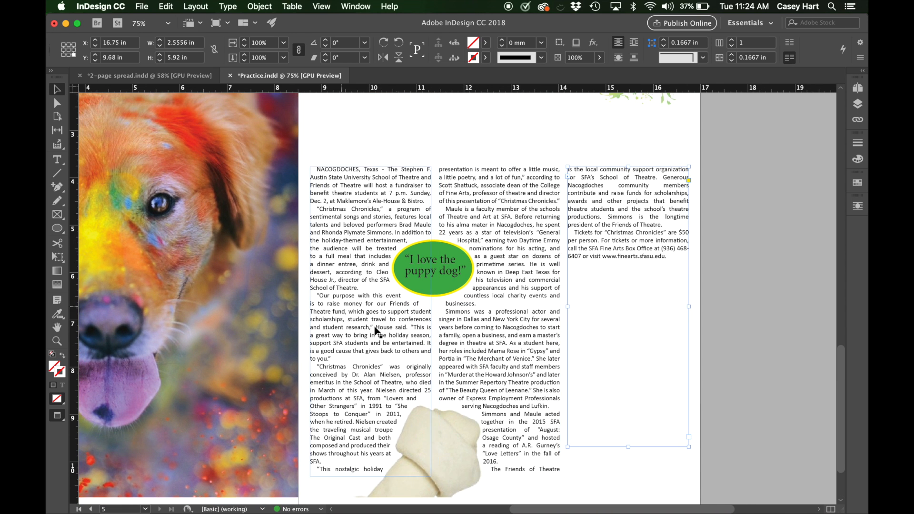
- Nudge the quote slightly lower in the oval and shorten its text frame so it ends within the oval
left_click(428, 270)
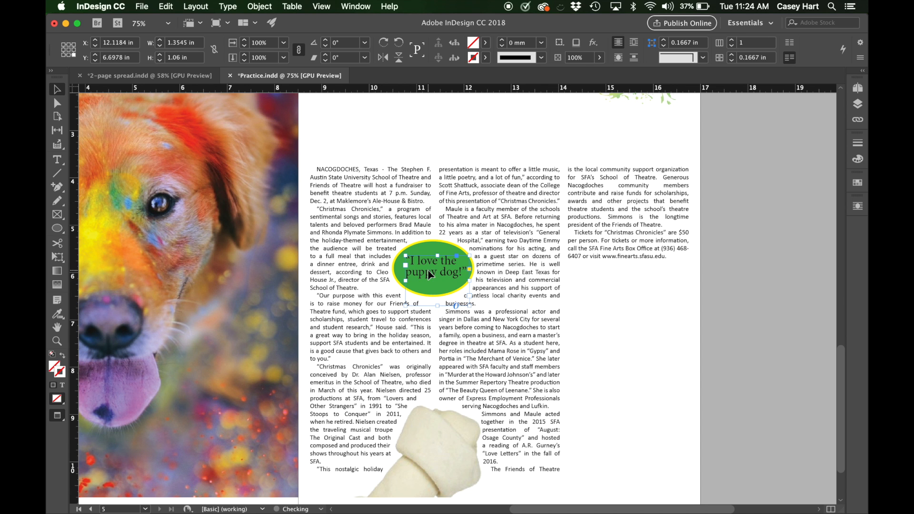
left_click(695, 399)
left_click(364, 169)
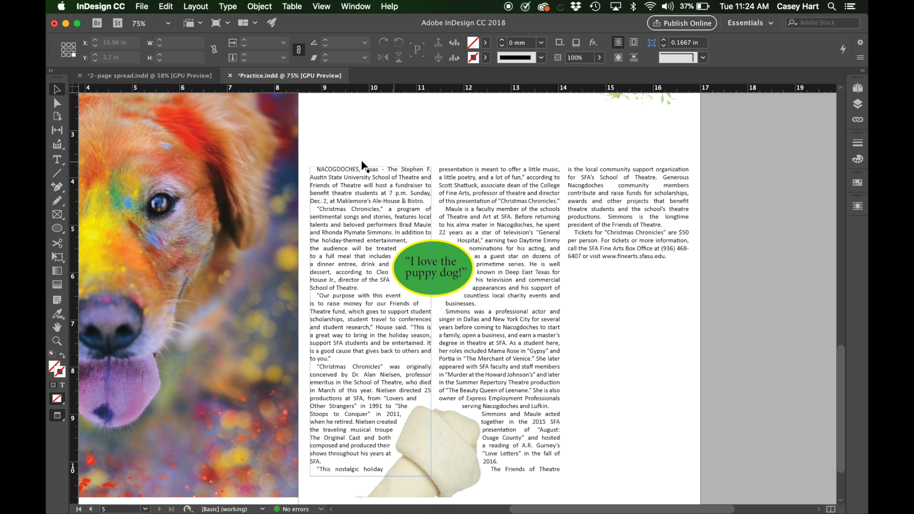
left_click(481, 210)
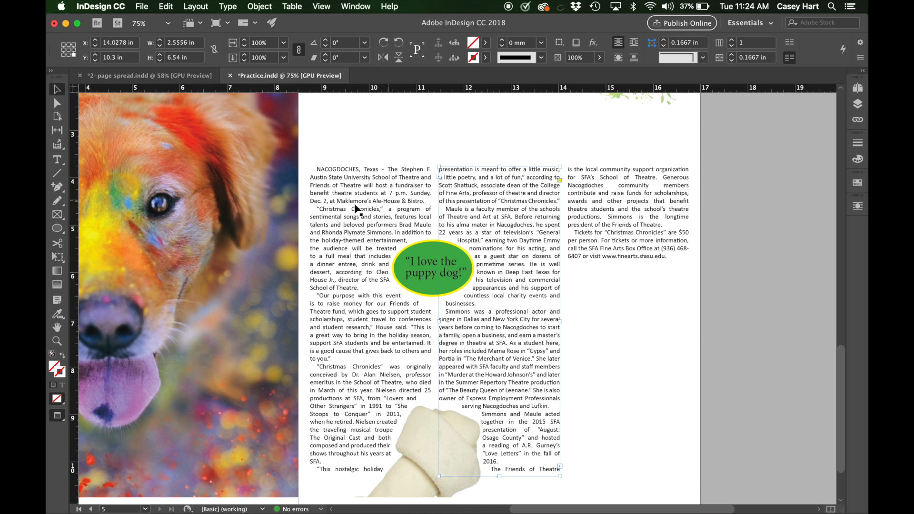
left_click(429, 269)
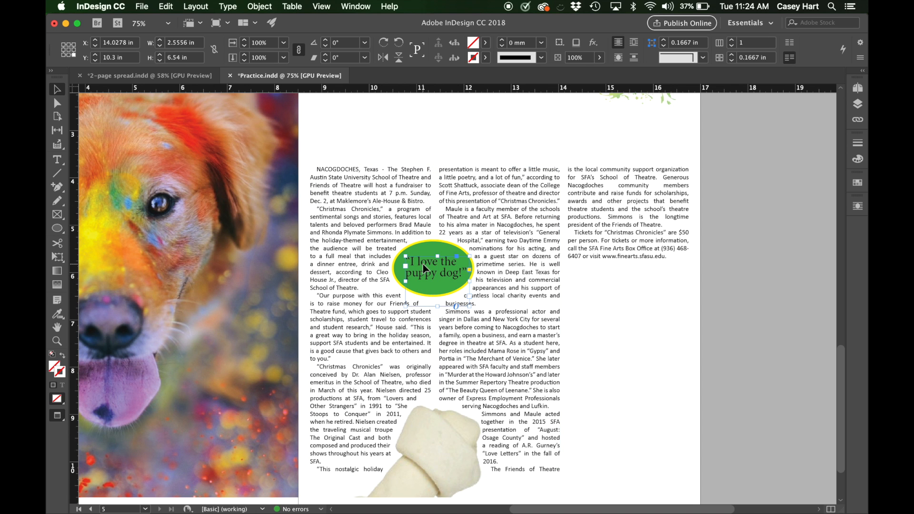
left_click_drag(437, 306, 437, 286)
left_click(628, 324)
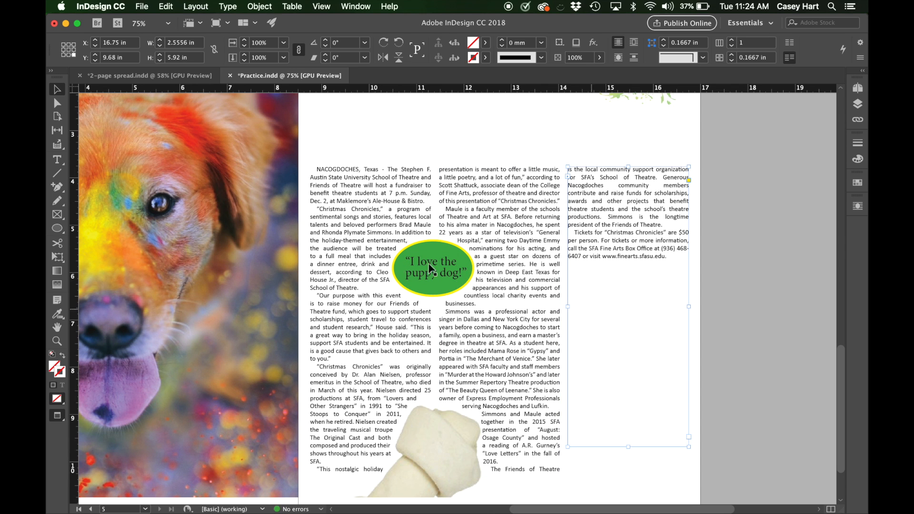
left_click(776, 313)
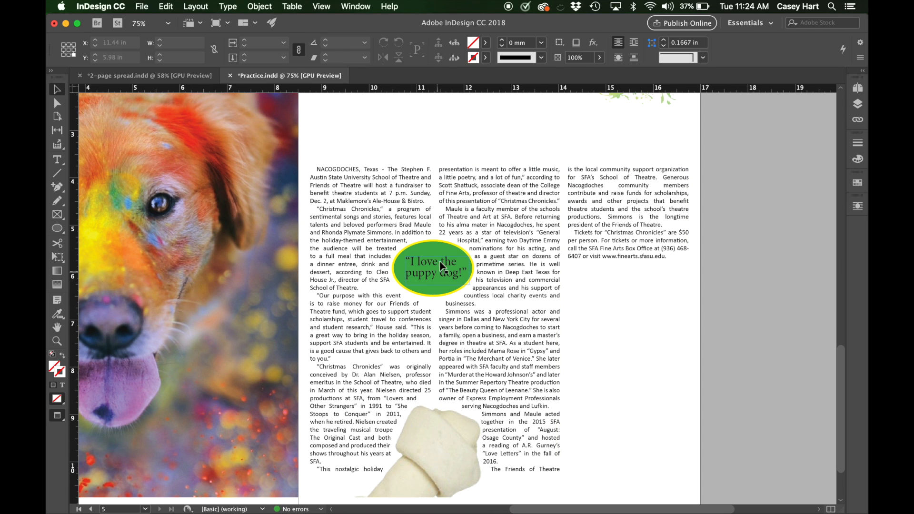
left_click(788, 364)
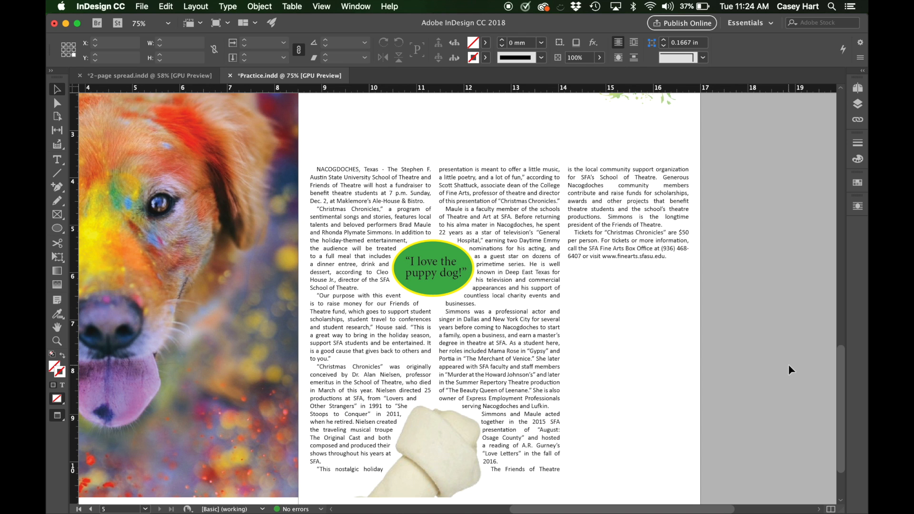